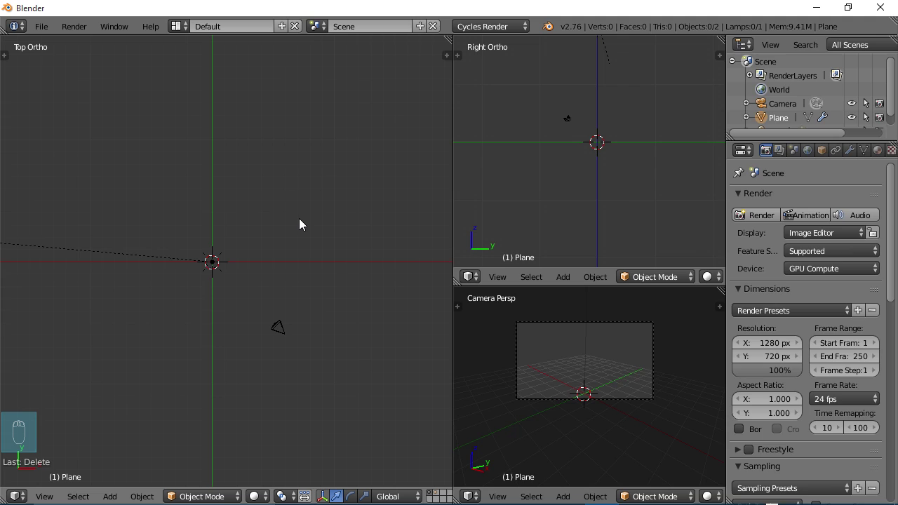
- Maximize the top orthographic view and enable Background Images in its view properties
key(ctrl+Up)
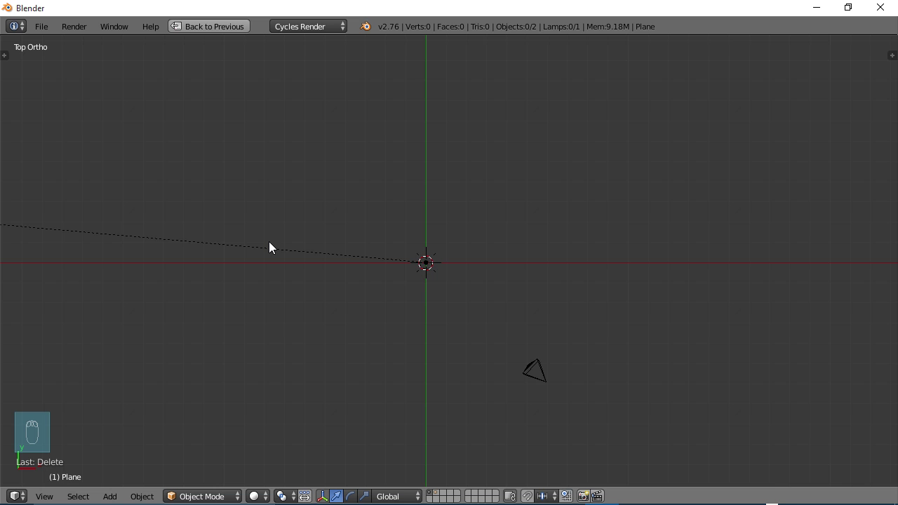
key(n)
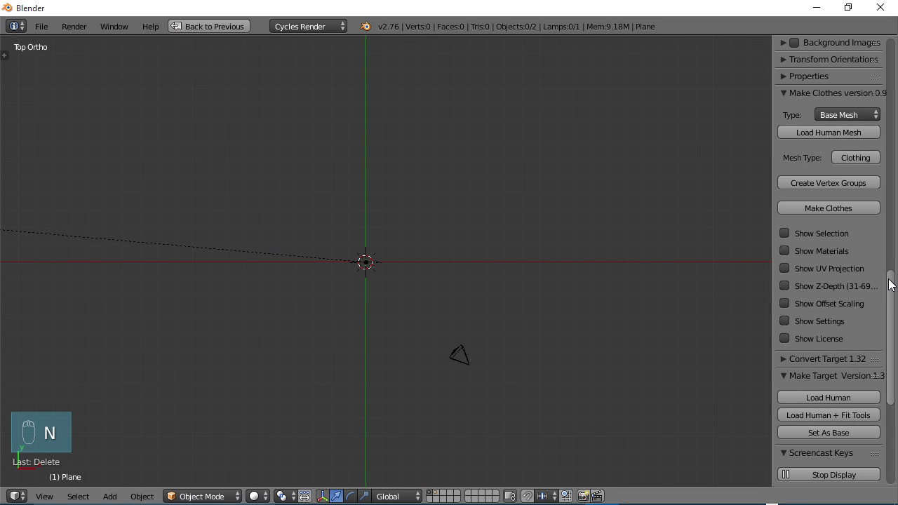
drag(887, 279, 887, 191)
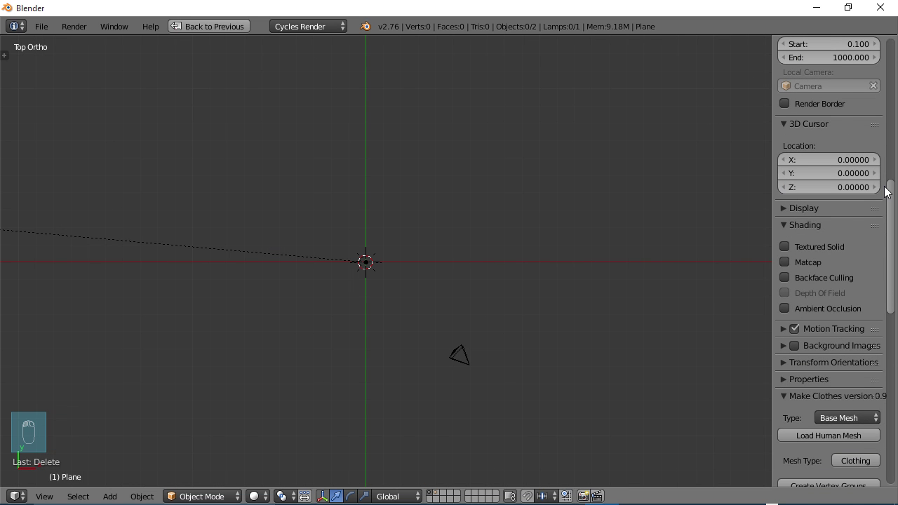
click(783, 345)
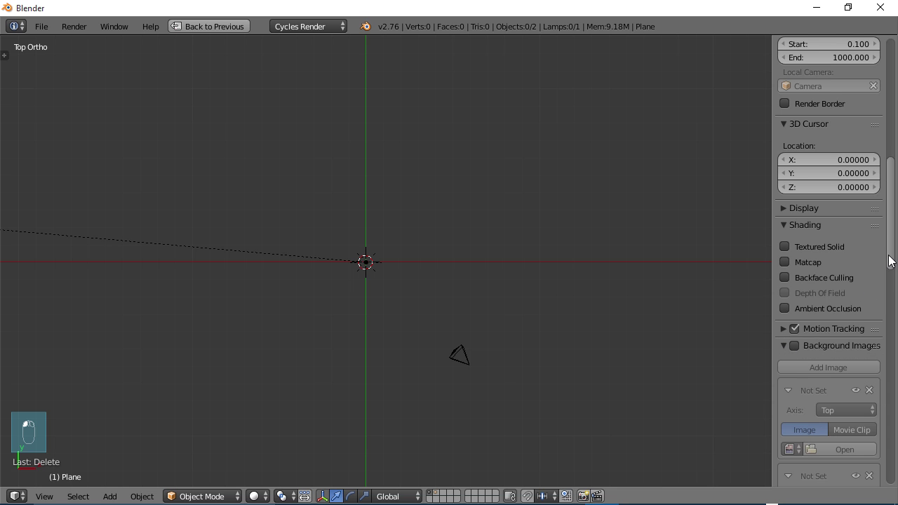
drag(892, 259, 893, 292)
click(795, 194)
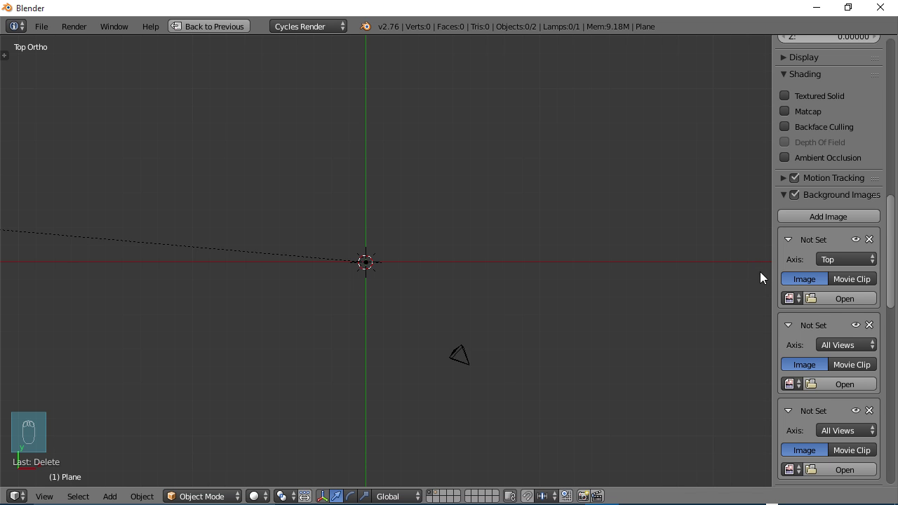
- Assign the first background image to the Top axis and load top.png from the RefPics folder
scroll(890, 238, down, 2)
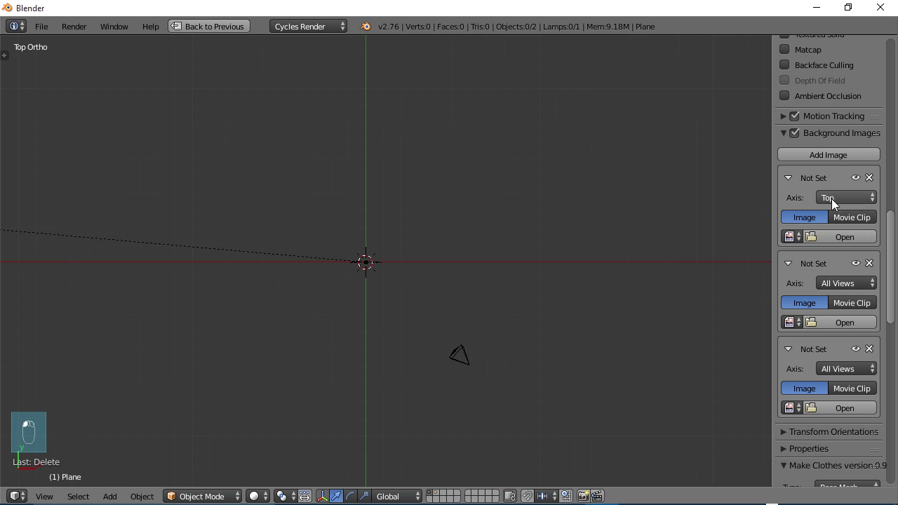
click(869, 200)
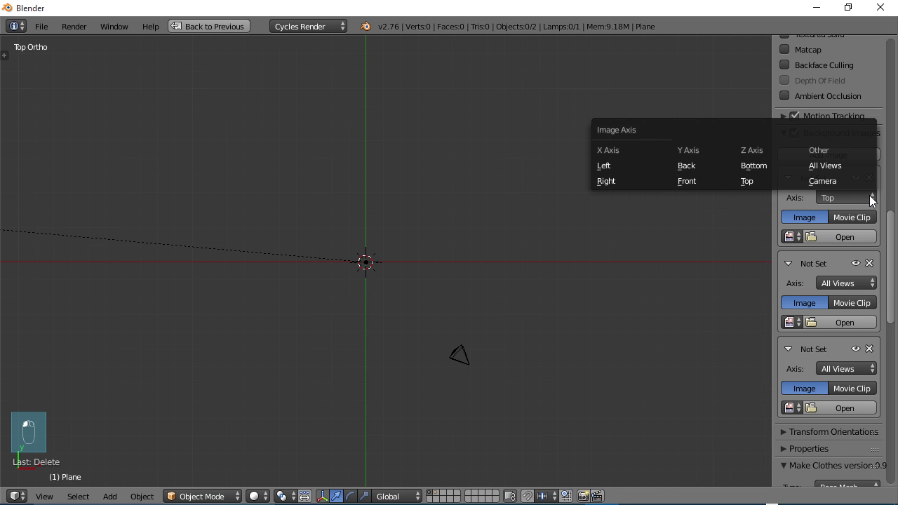
click(747, 181)
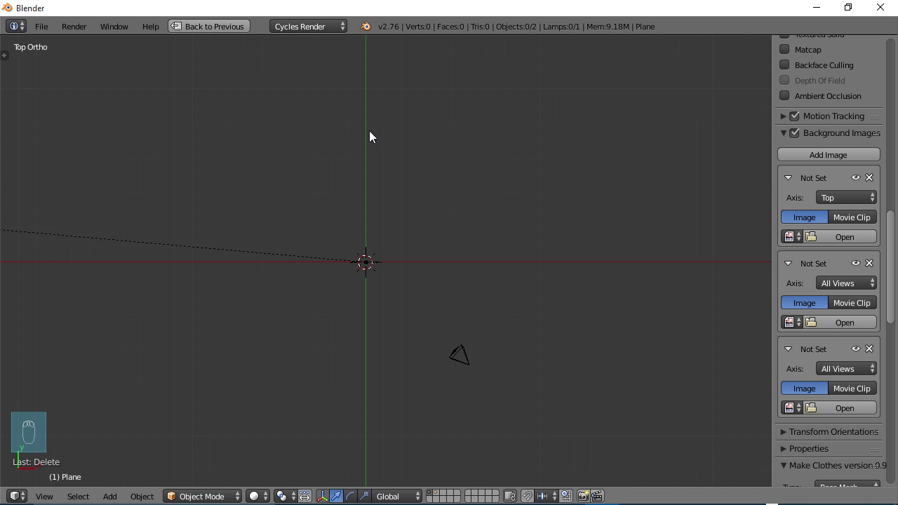
click(838, 238)
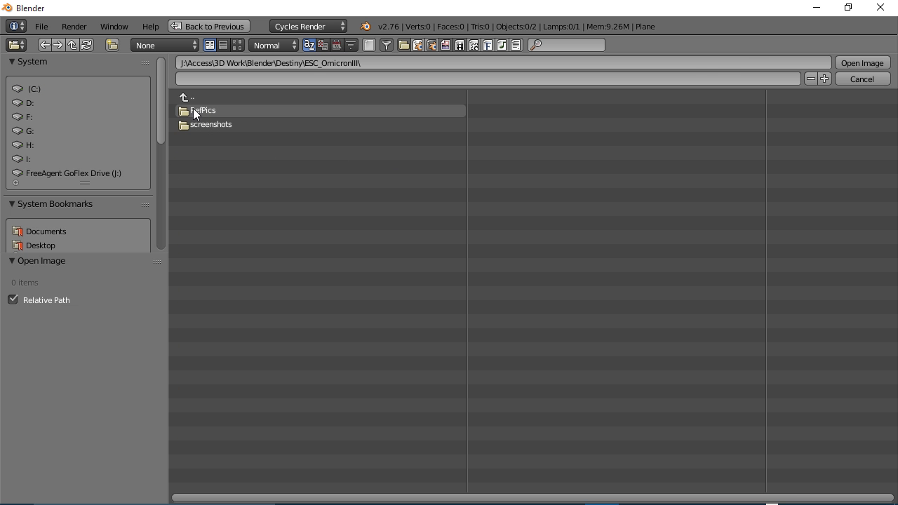
click(202, 110)
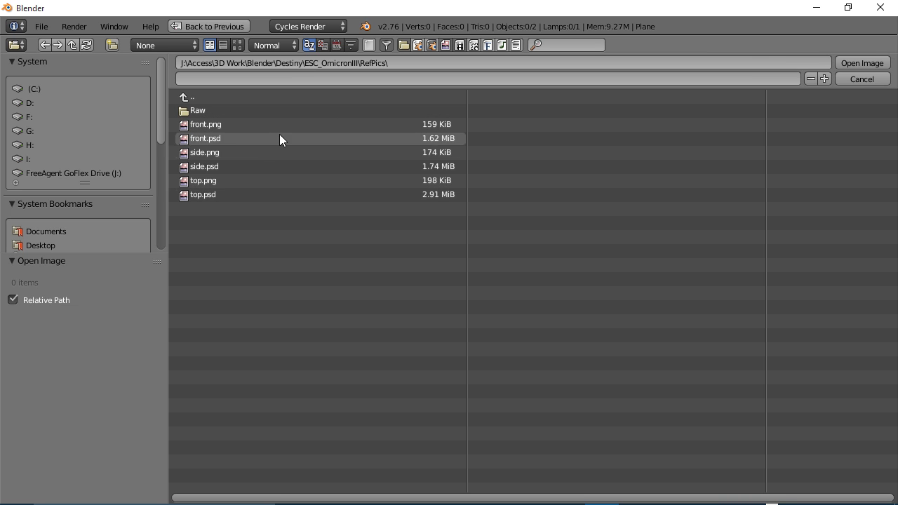
click(194, 180)
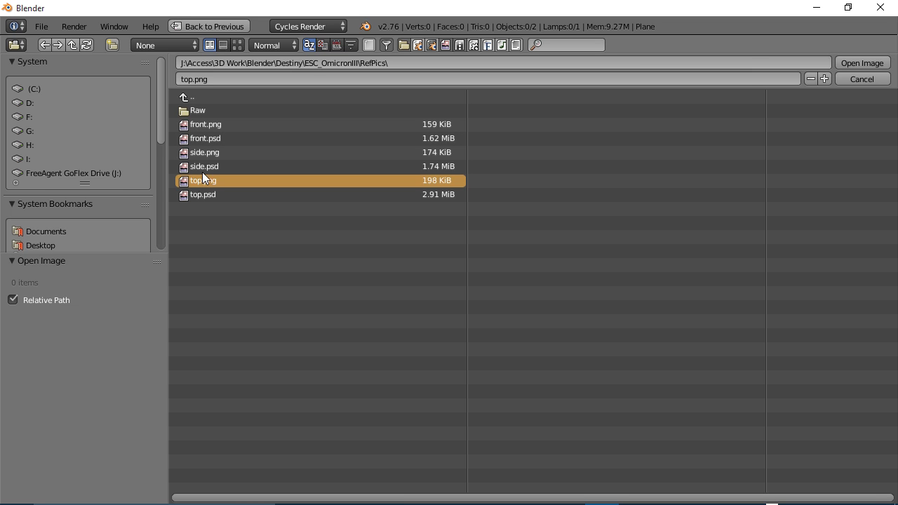
click(855, 62)
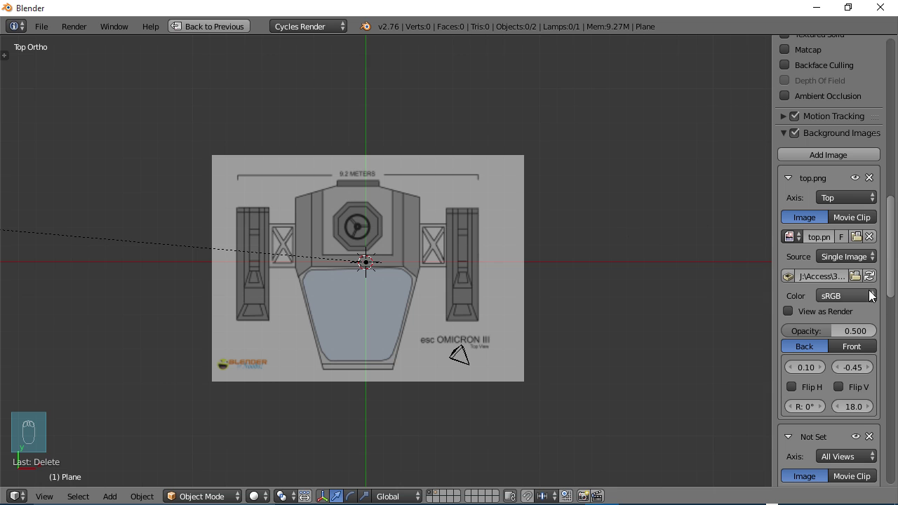
- Assign the second background image to the Left axis and load side.png from RefPics
drag(893, 282, 892, 312)
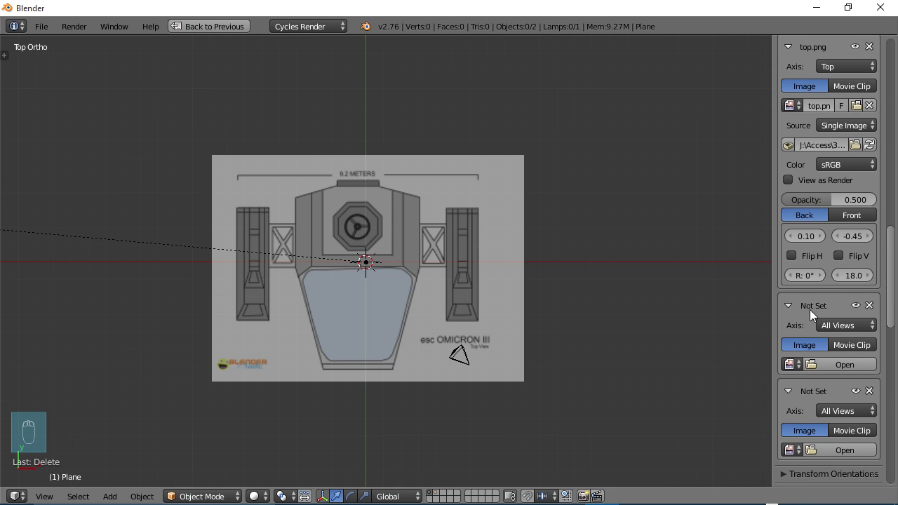
click(846, 327)
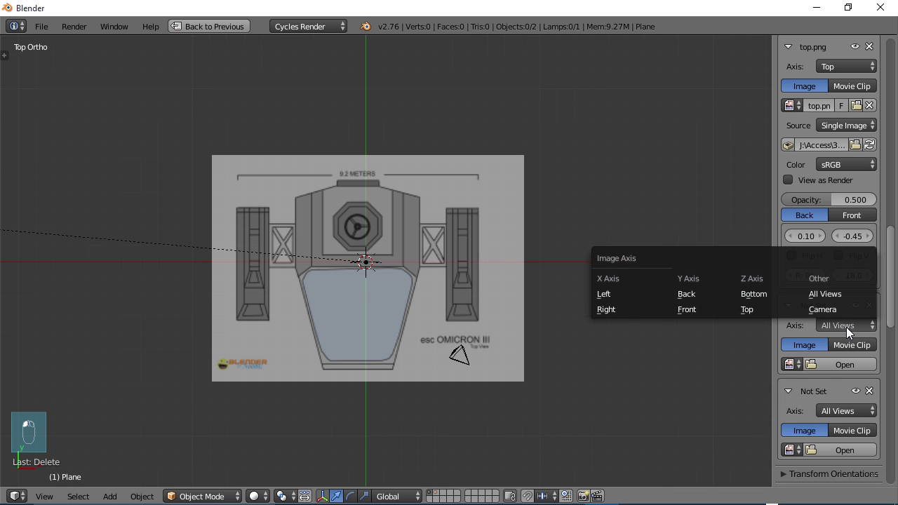
click(609, 294)
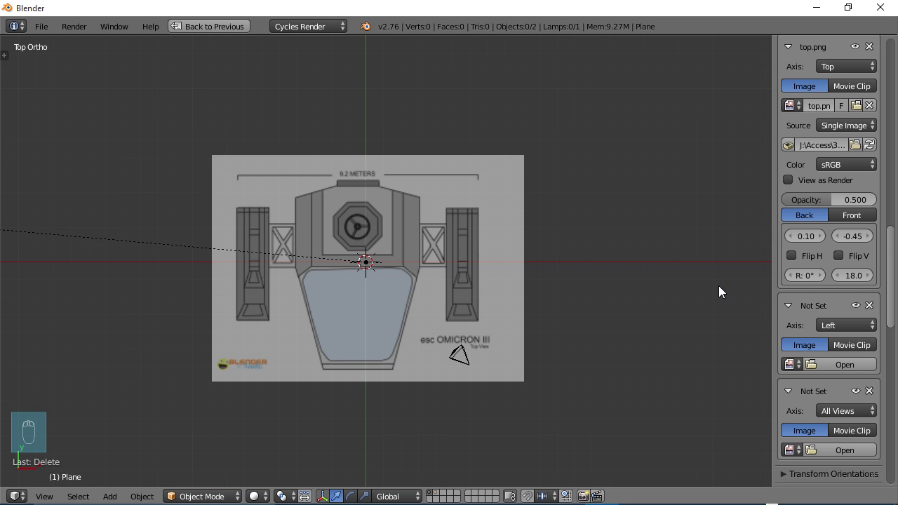
click(851, 359)
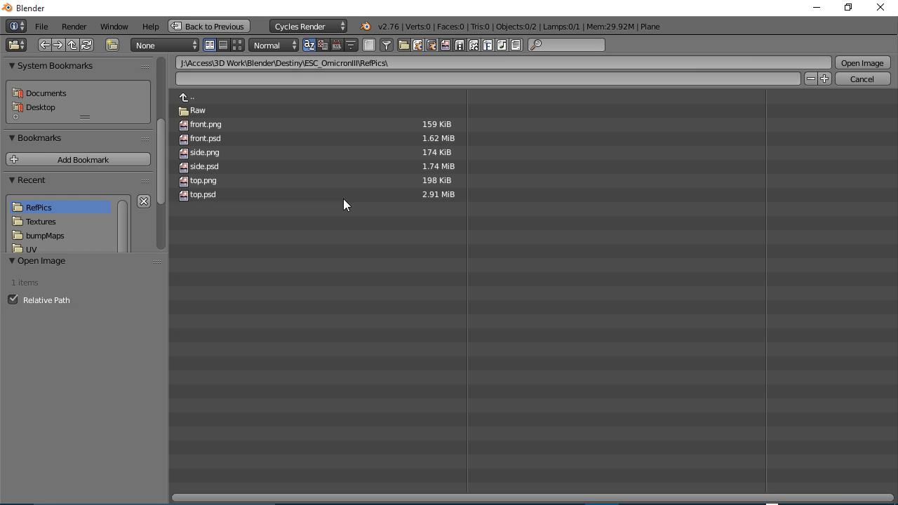
double_click(195, 153)
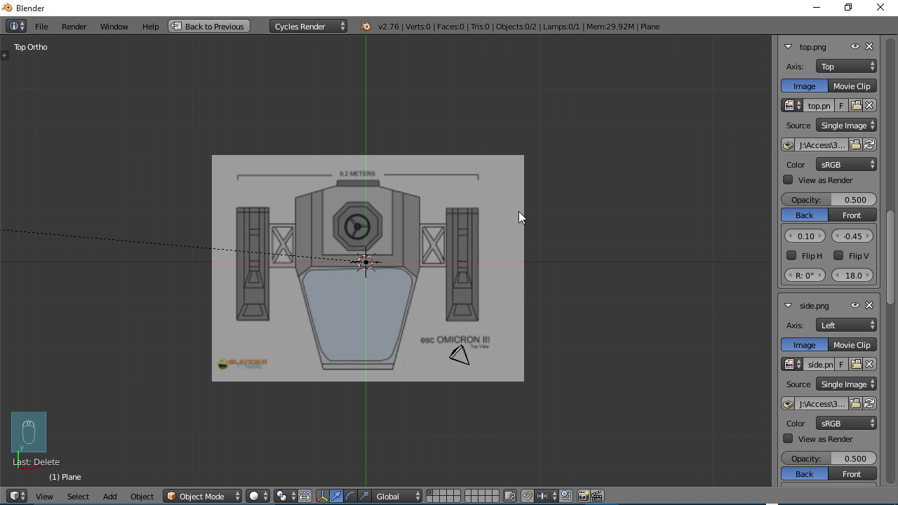
- Examine the side reference image in the left view, comparing perspective and orthographic display
key(ctrl+KP_3)
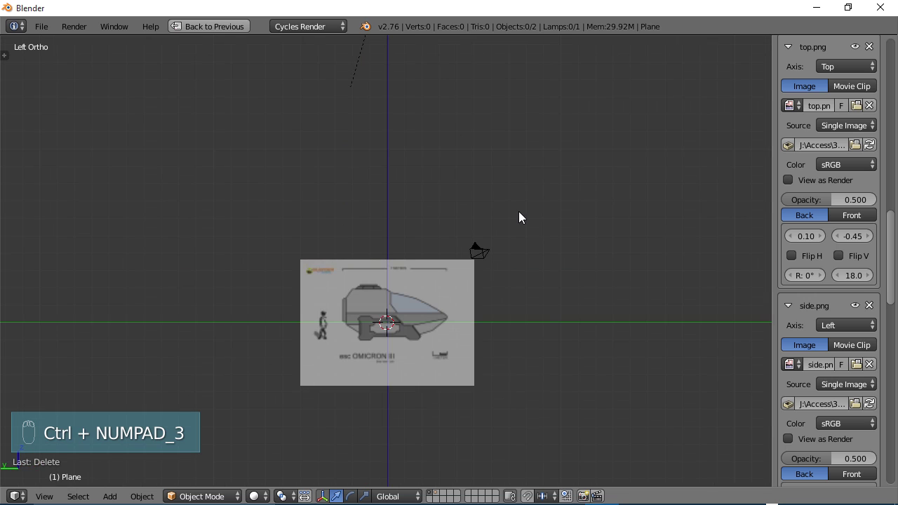
shift+middle_drag(385, 345, 370, 267)
scroll(369, 267, up, 2)
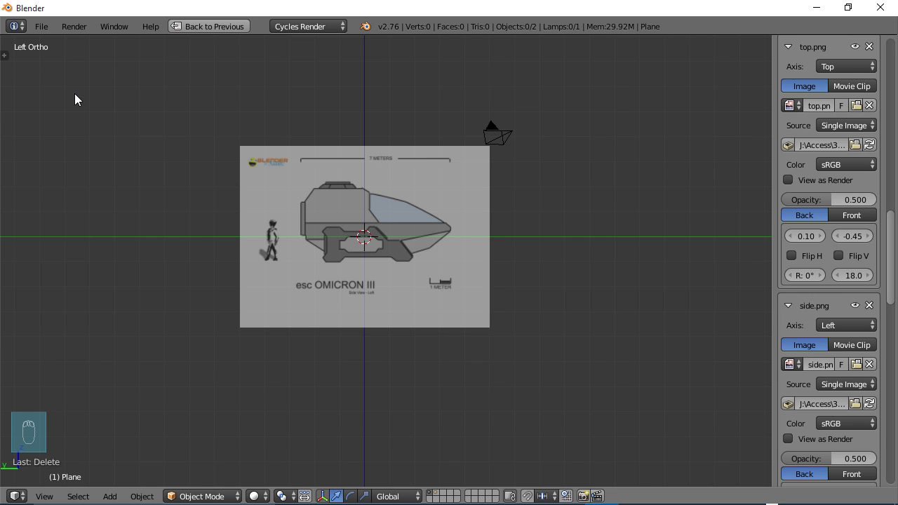
key(KP_5)
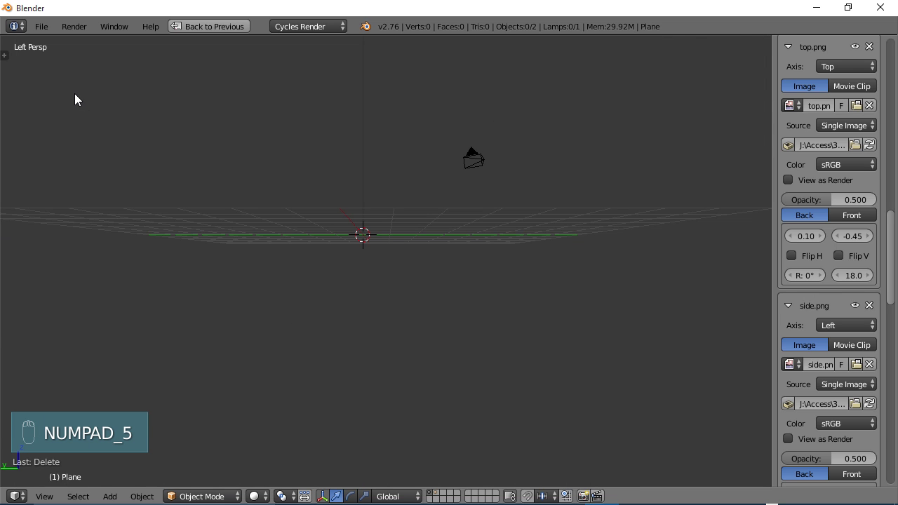
key(KP_5)
key(KP_5)
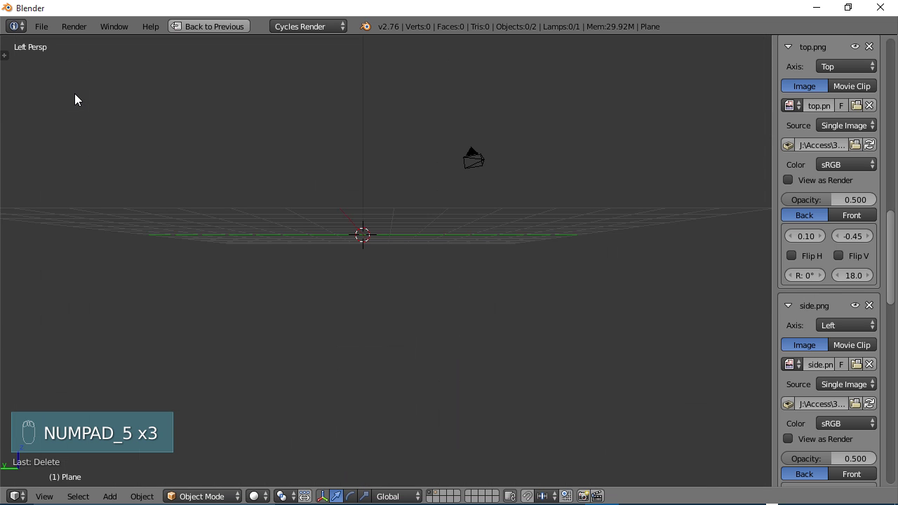
key(KP_5)
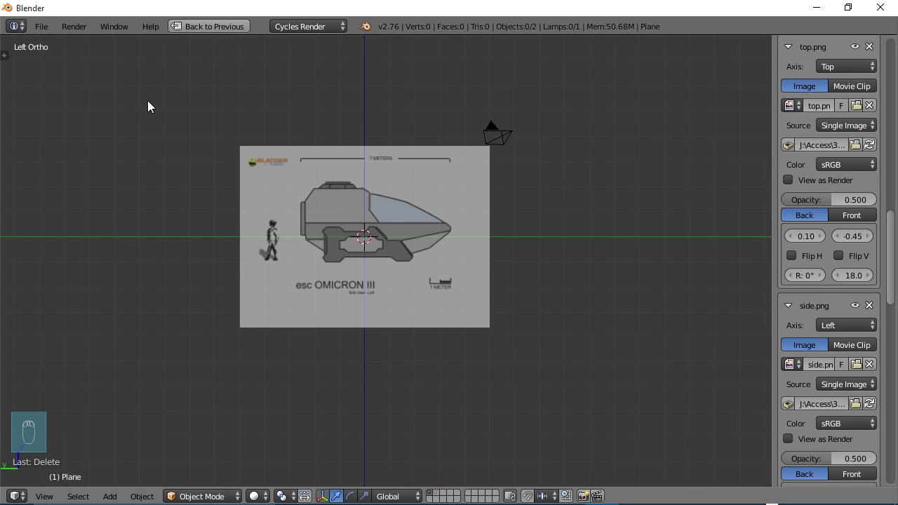
- Assign the third background image to the Front axis and load front.png from the RefPics folder
drag(890, 297, 891, 341)
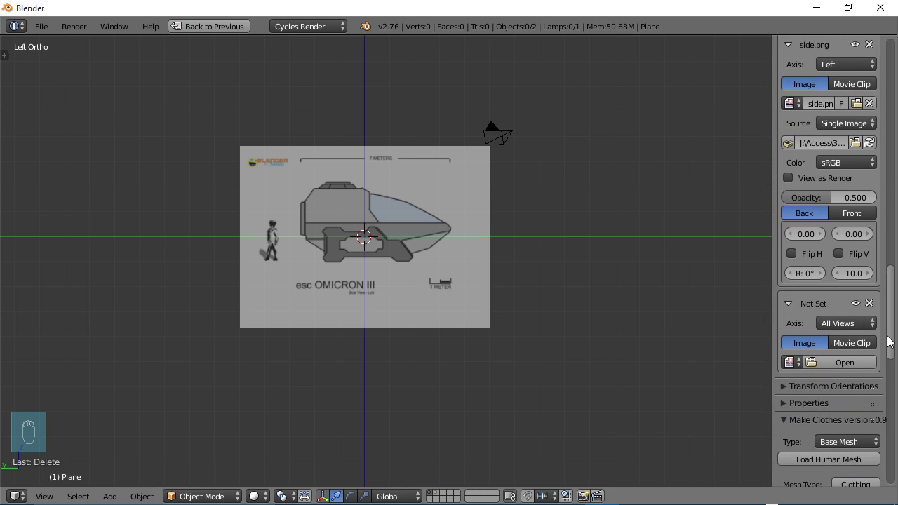
click(845, 323)
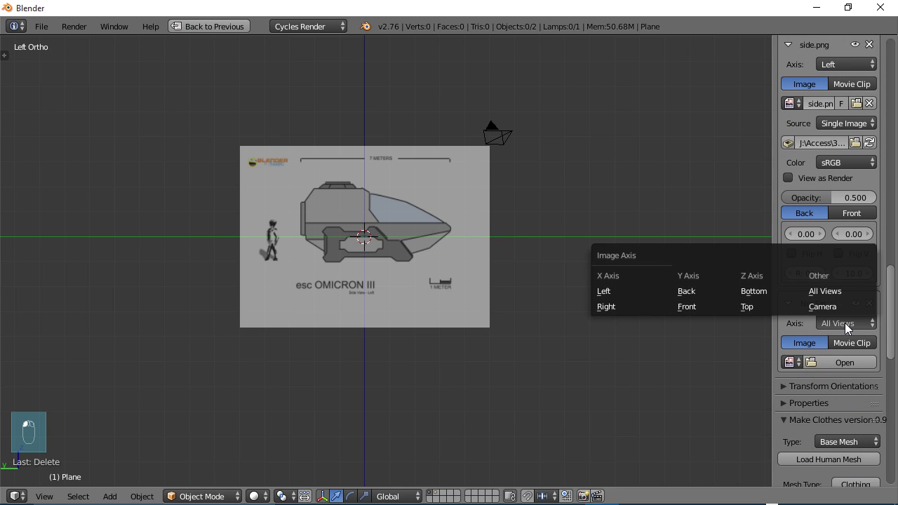
click(686, 308)
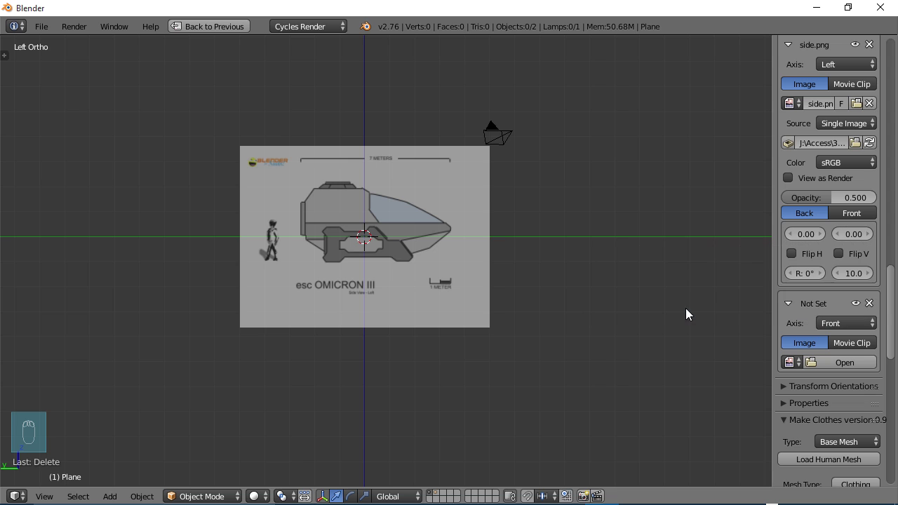
click(849, 363)
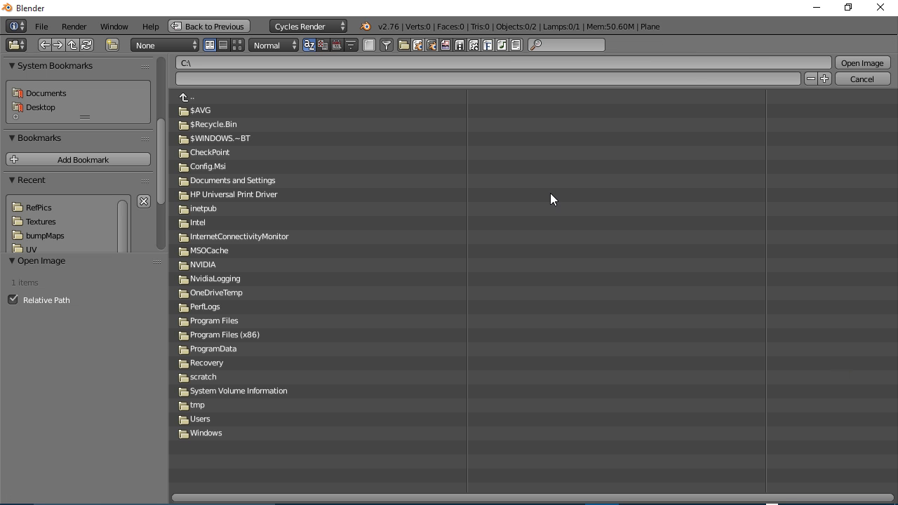
click(39, 208)
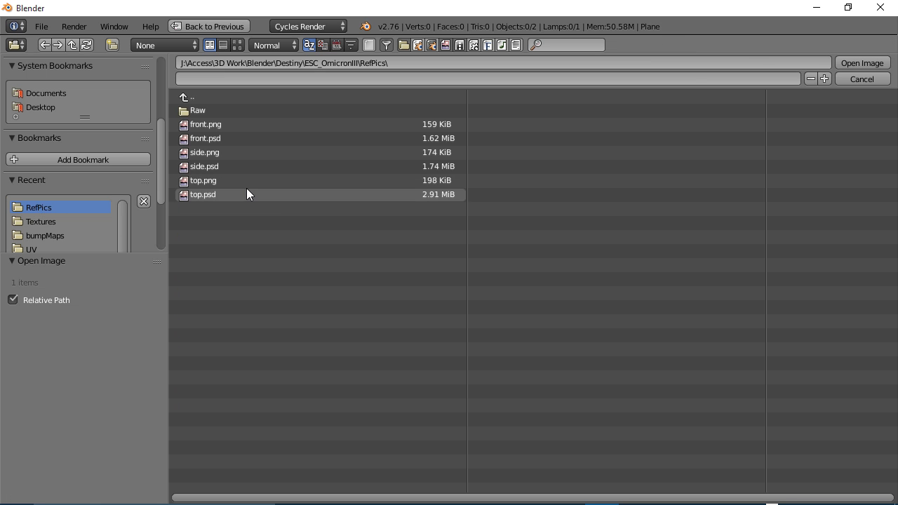
double_click(197, 125)
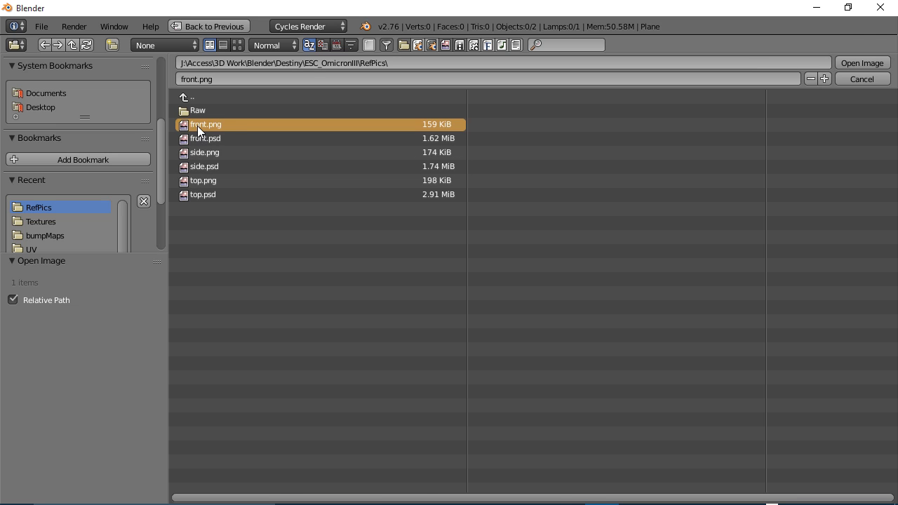
- Switch to the front orthographic view and snap the 3D cursor to the scene center
key(KP_1)
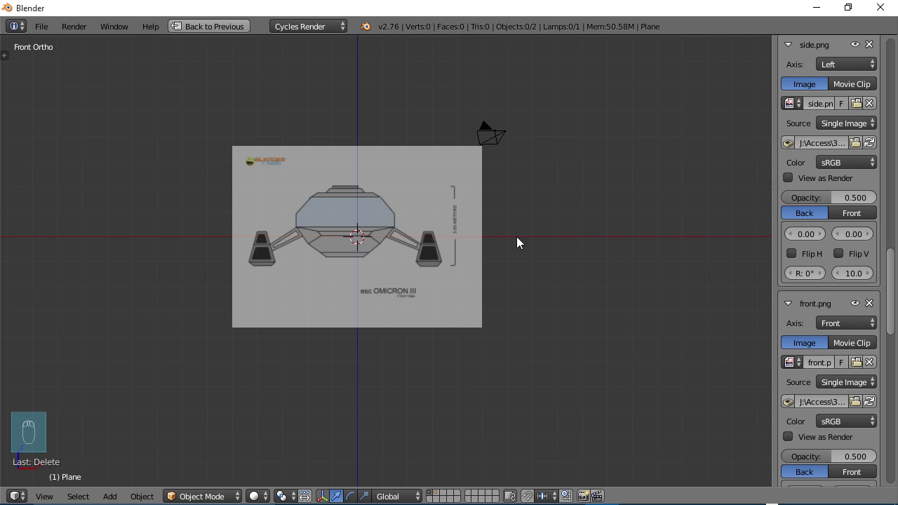
scroll(385, 253, up, 2)
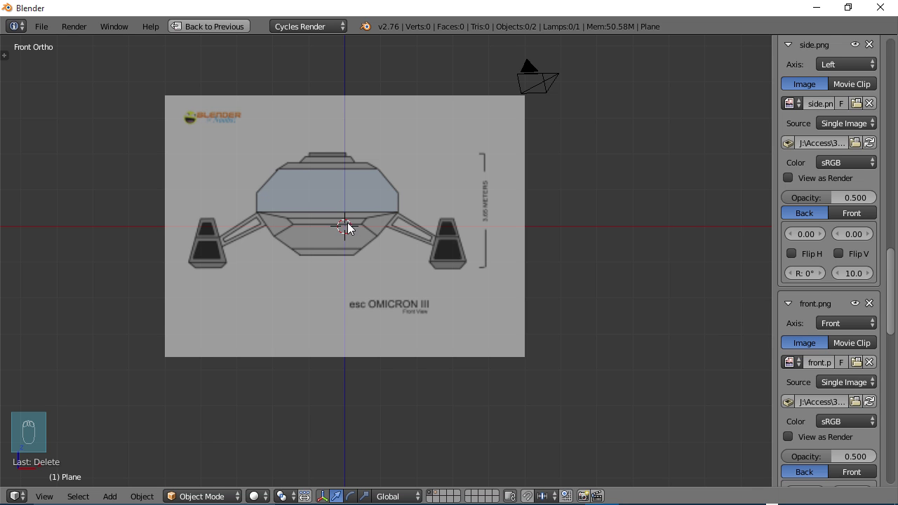
scroll(347, 224, up, 2)
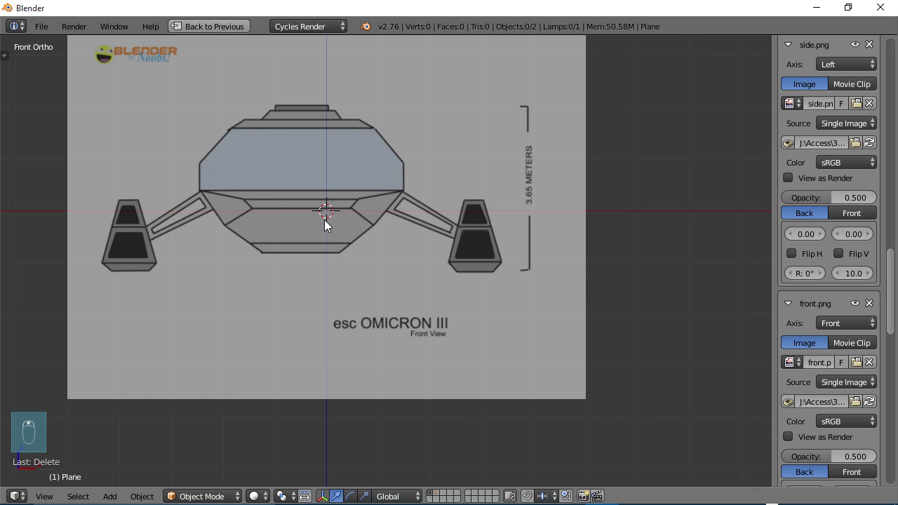
key(shift+s)
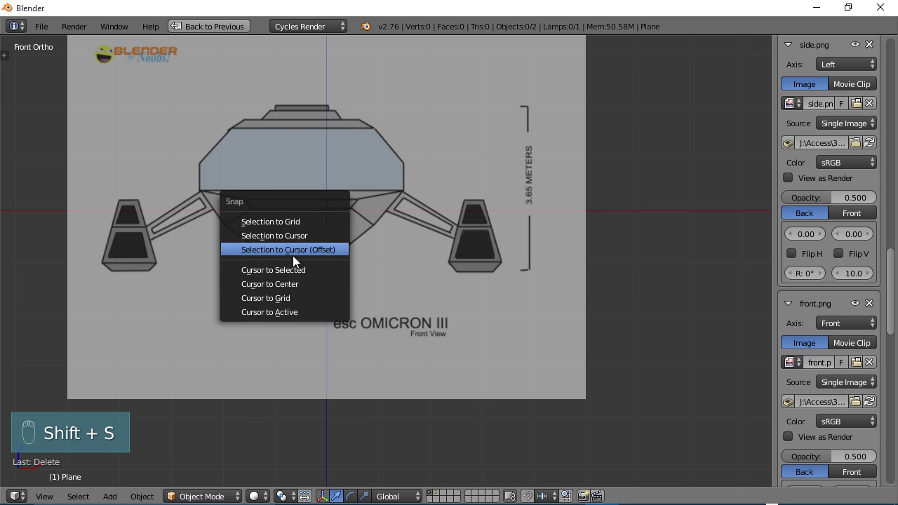
click(279, 283)
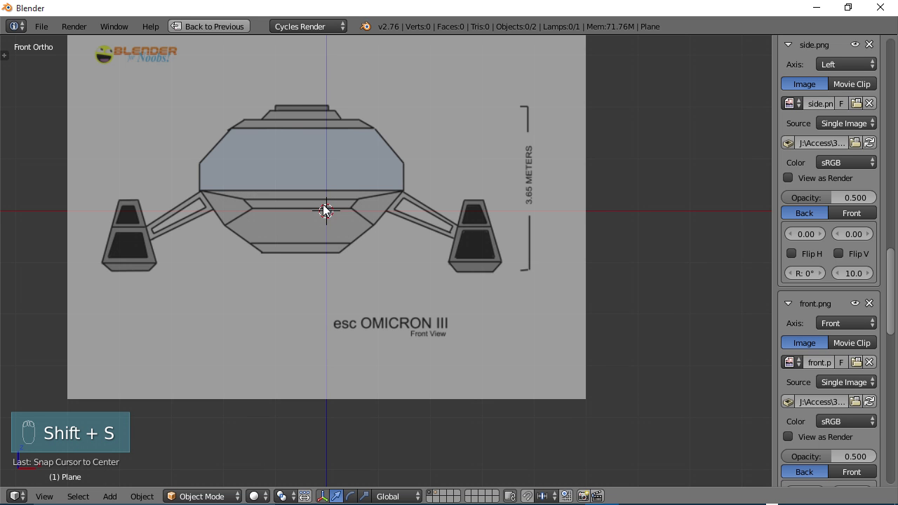
middle_drag(324, 210, 336, 226)
key(KP_1)
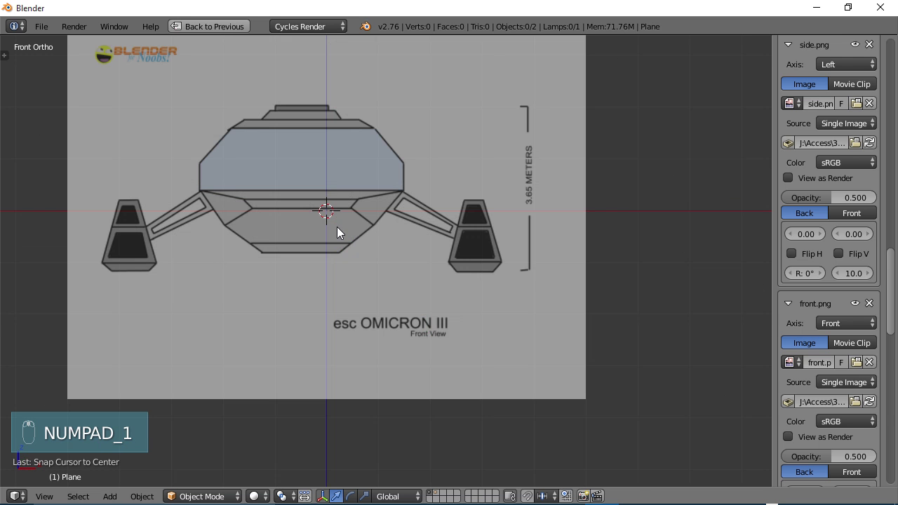
shift+middle_drag(344, 205, 385, 275)
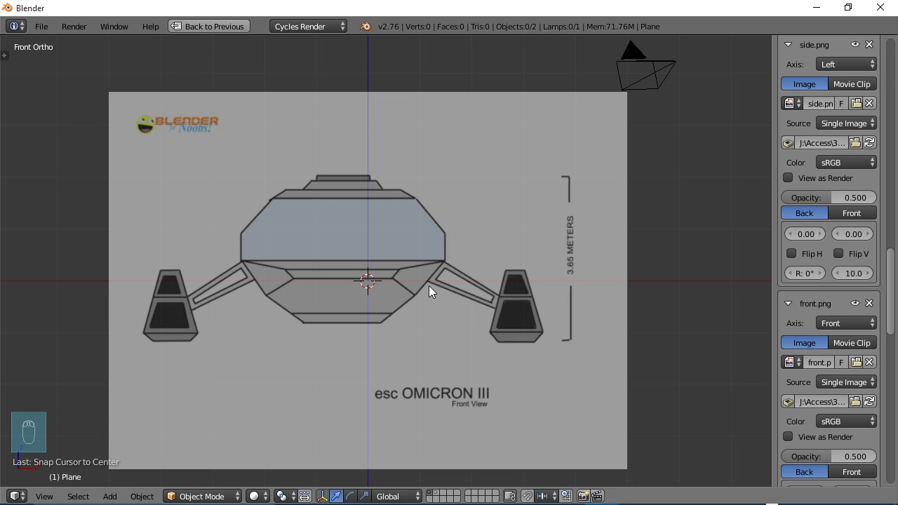
- Add a cube at the scene center and set the scene units to Metric
key(shift+a)
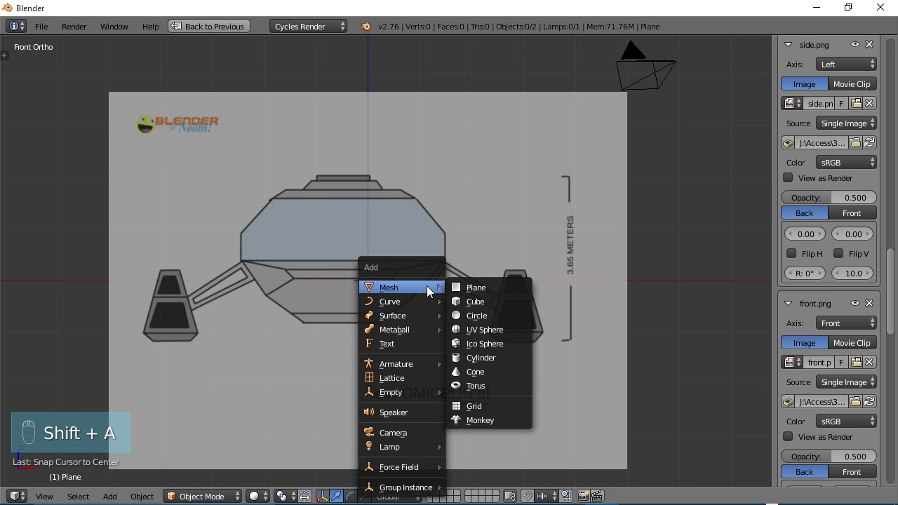
click(482, 303)
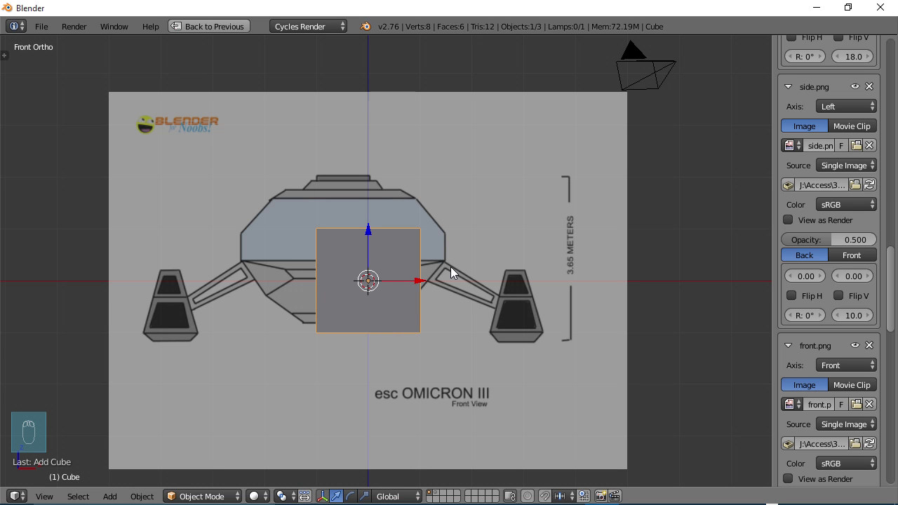
key(ctrl+Up)
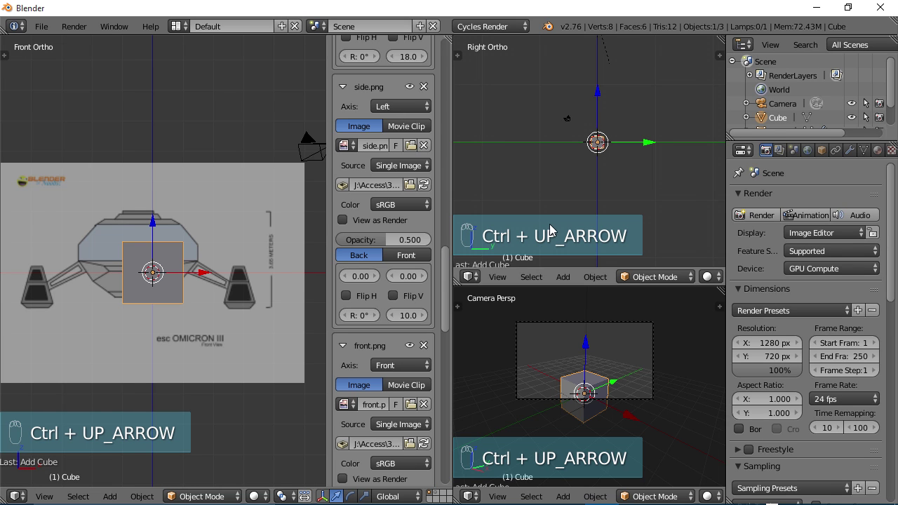
click(793, 151)
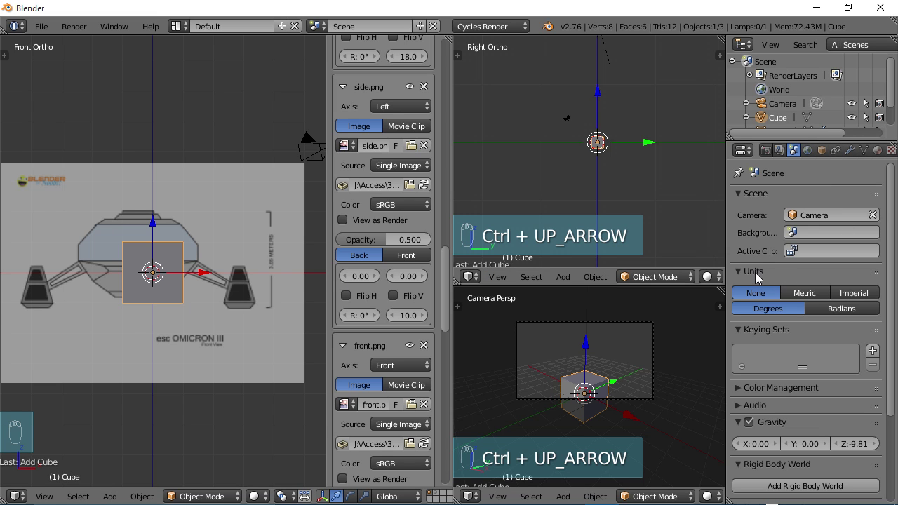
click(805, 295)
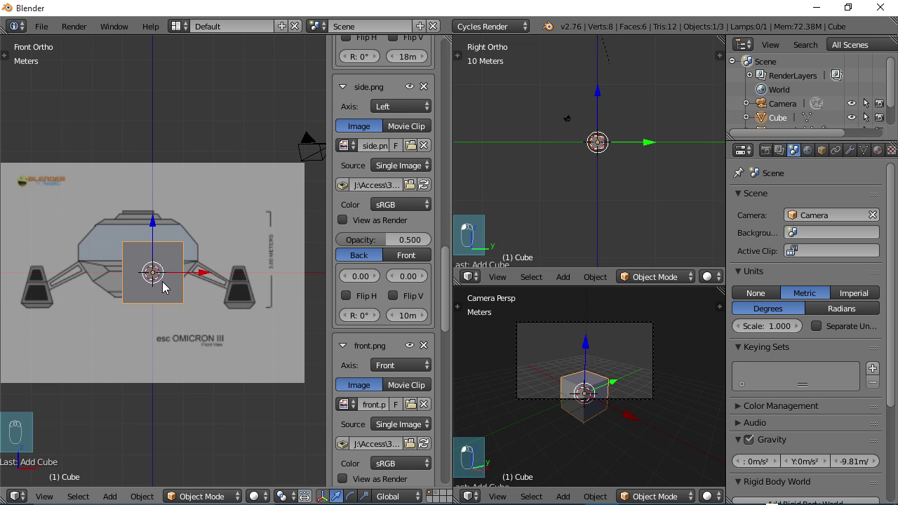
key(ctrl+Up)
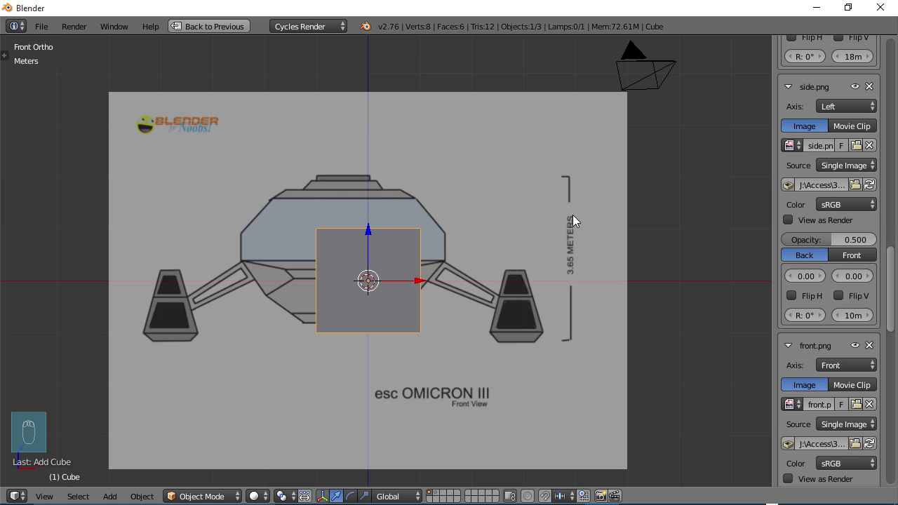
- Set the cube's Z dimension to 3.65 m to match the height marked on the front reference
drag(894, 286, 893, 75)
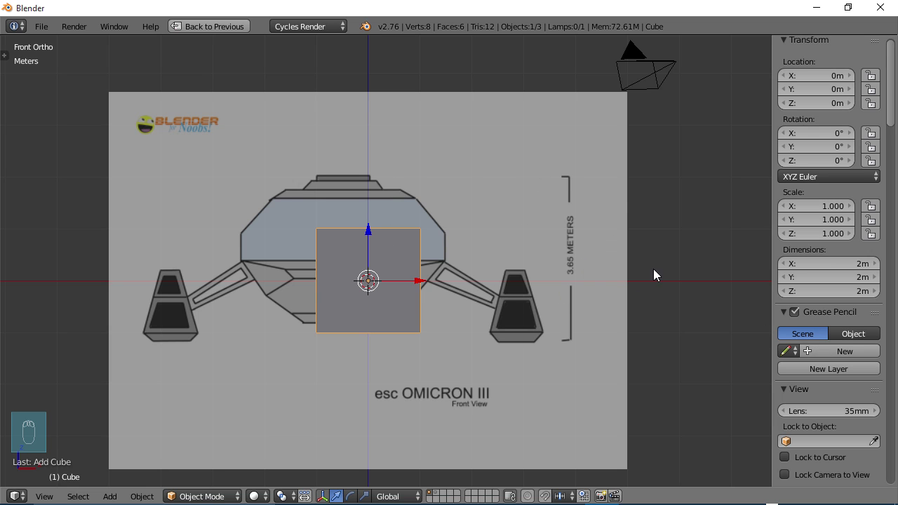
click(856, 290)
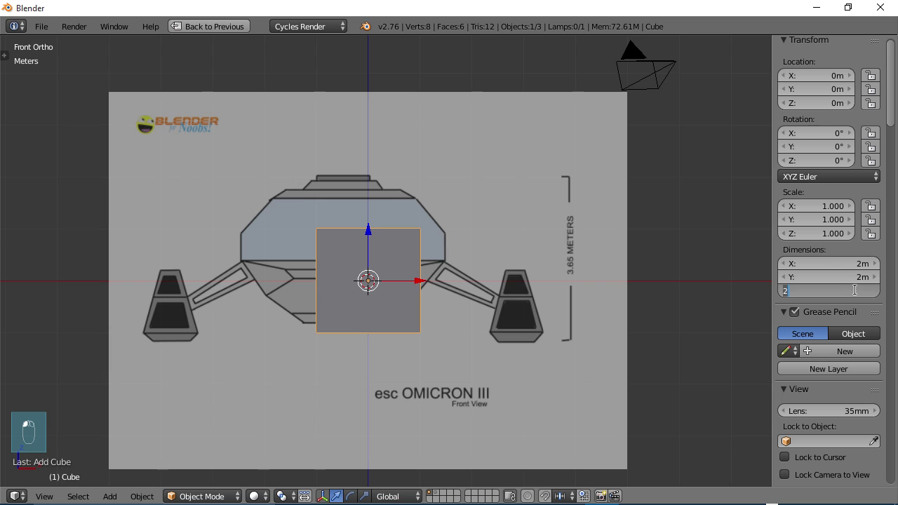
text(3.65)
key(Return)
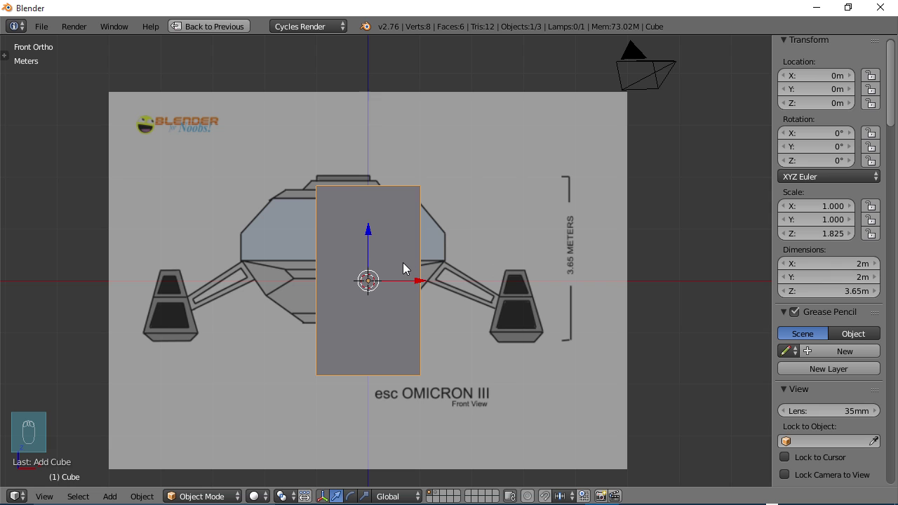
- In the left orthographic view, set the cube's Y dimension to 7 m to match the marked ship length
key(KP_3)
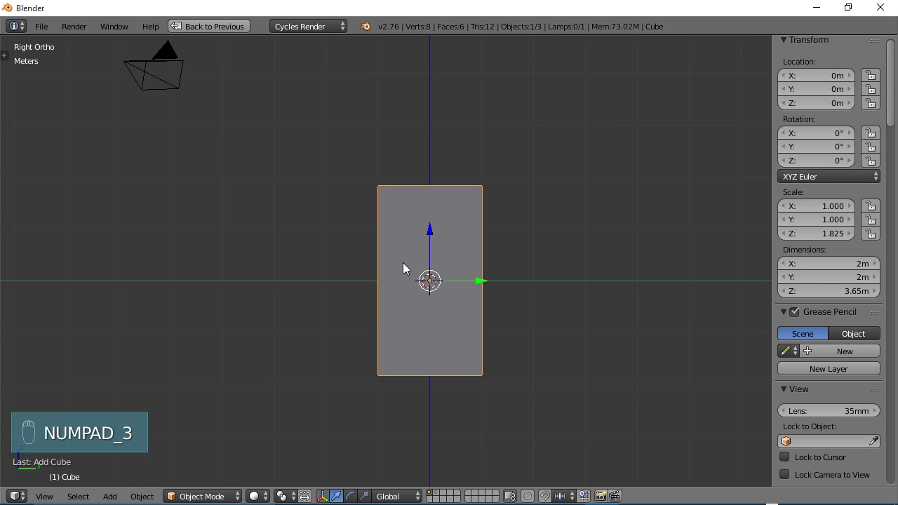
key(ctrl+KP_3)
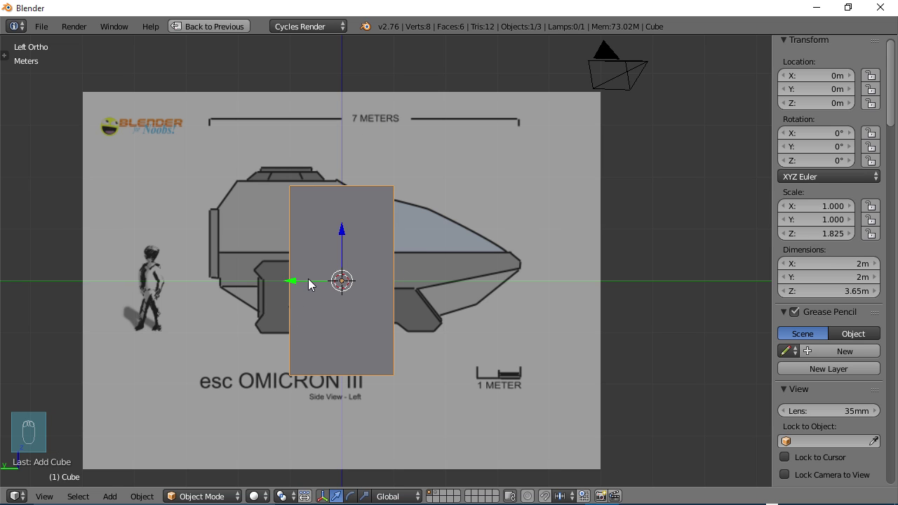
click(860, 277)
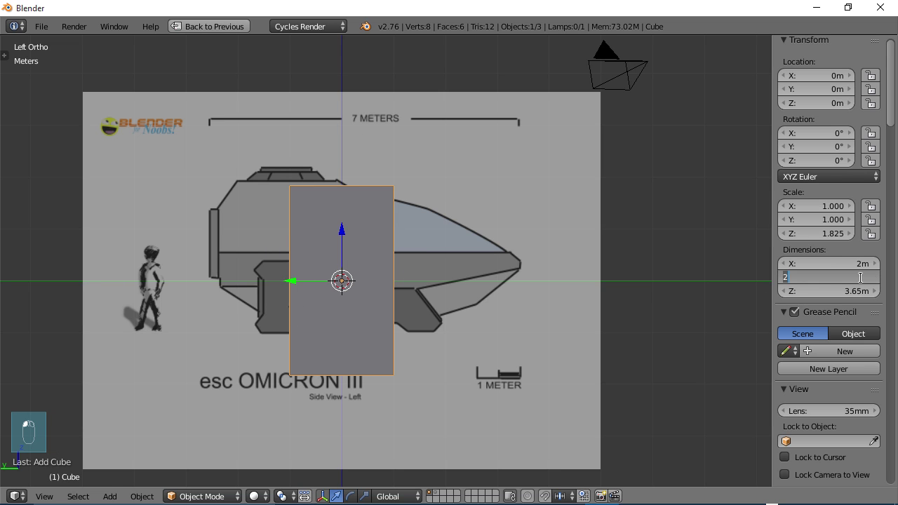
text(7)
key(Return)
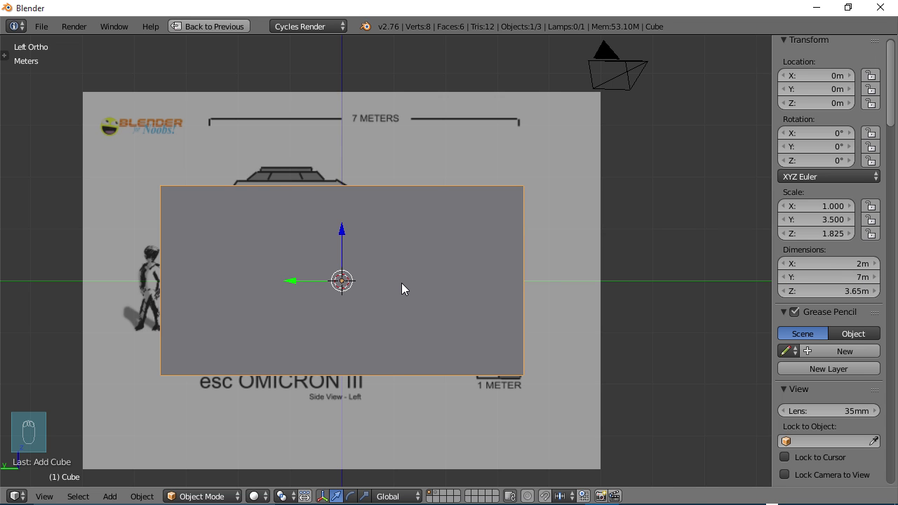
- In the top orthographic view, set the cube's X dimension to 9.2 m to match the marked ship width
key(KP_7)
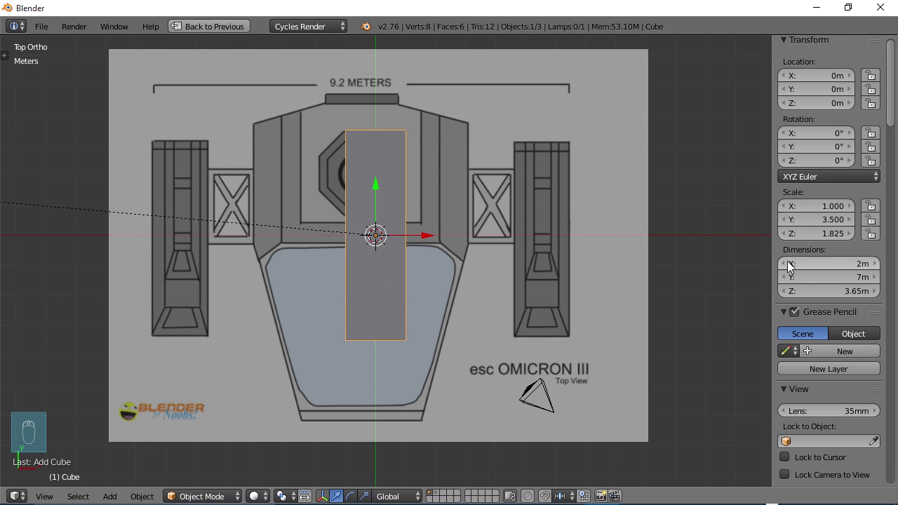
click(860, 263)
text(9.)
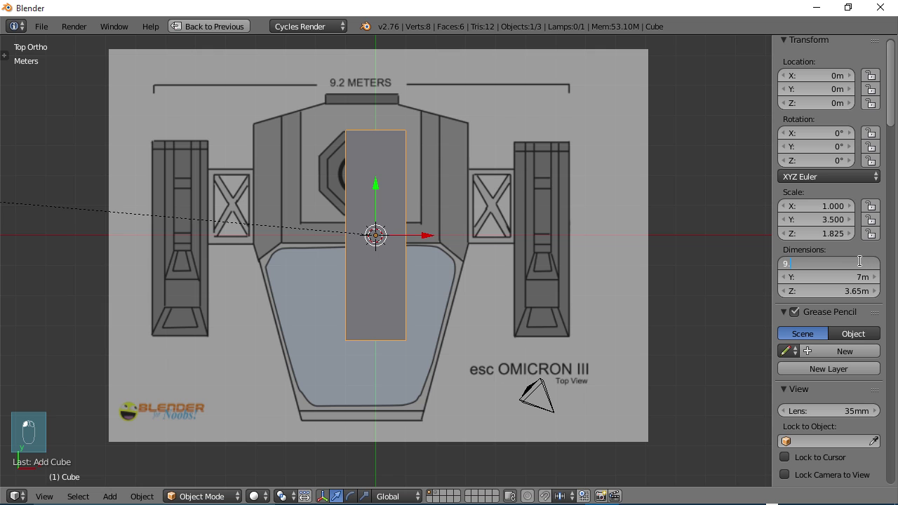
text(2)
key(Return)
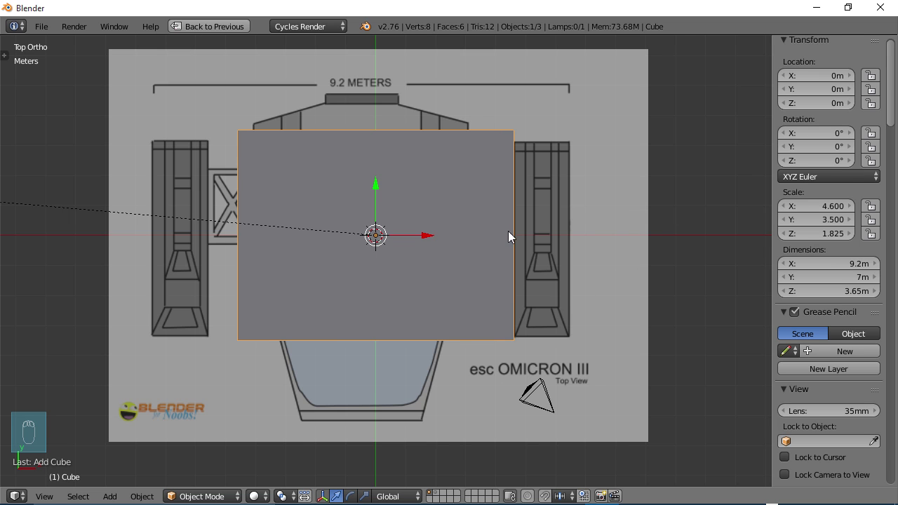
- Display the cube as wireframe and reduce the top.png background image's size to about 12.5 m
scroll(537, 253, down, 1)
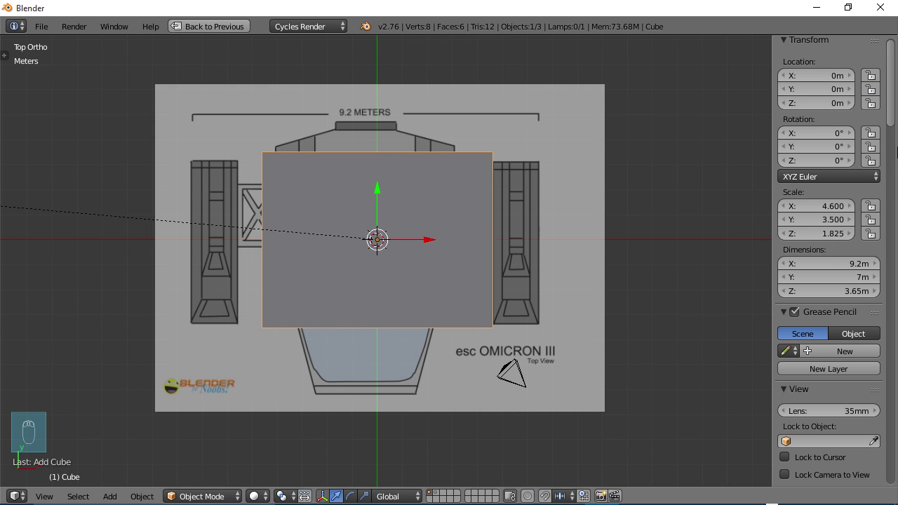
scroll(893, 121, down, 1)
drag(893, 120, 896, 259)
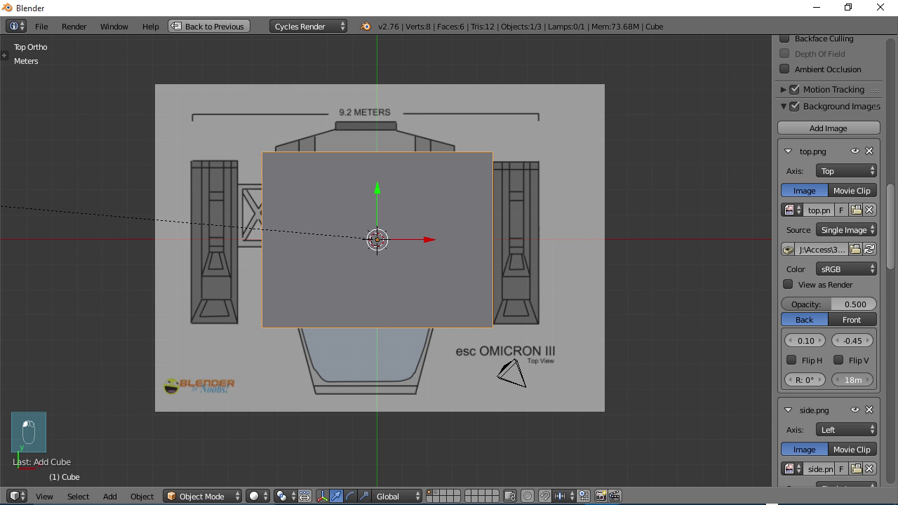
drag(854, 380, 550, 284)
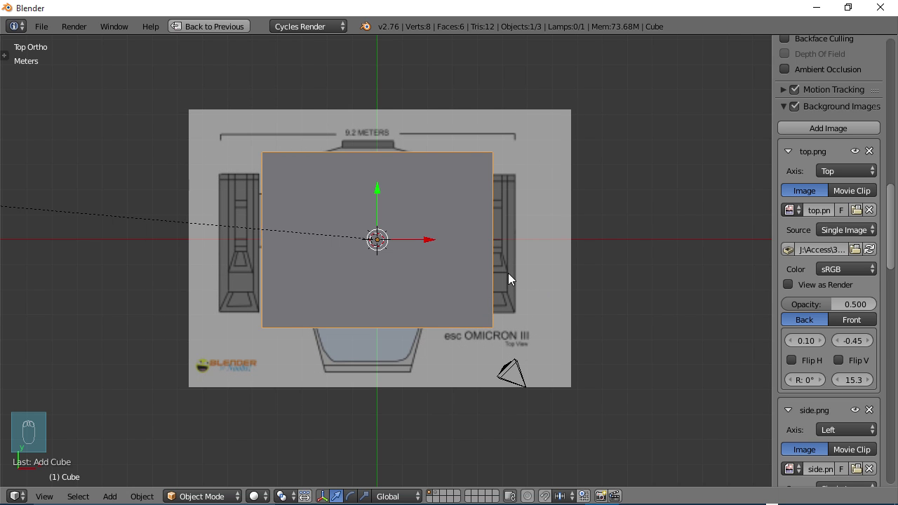
key(z)
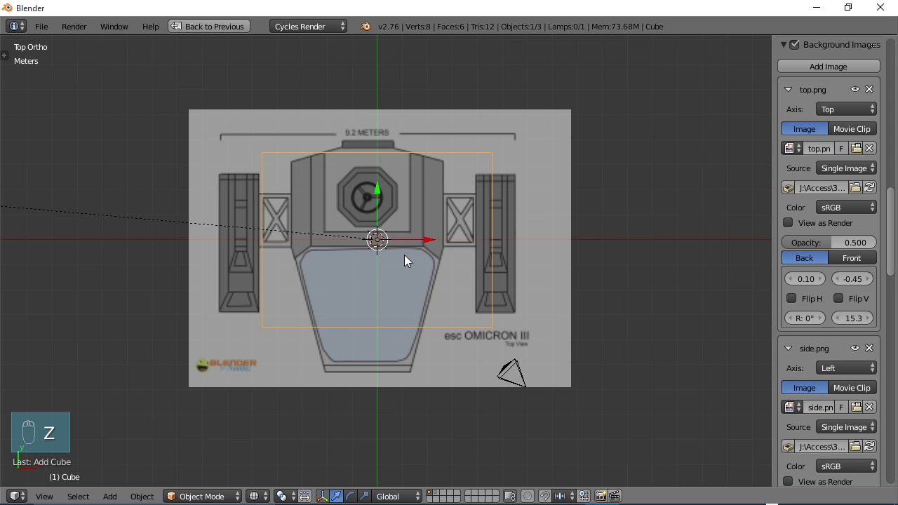
scroll(409, 256, up, 1)
shift+middle_drag(412, 247, 420, 260)
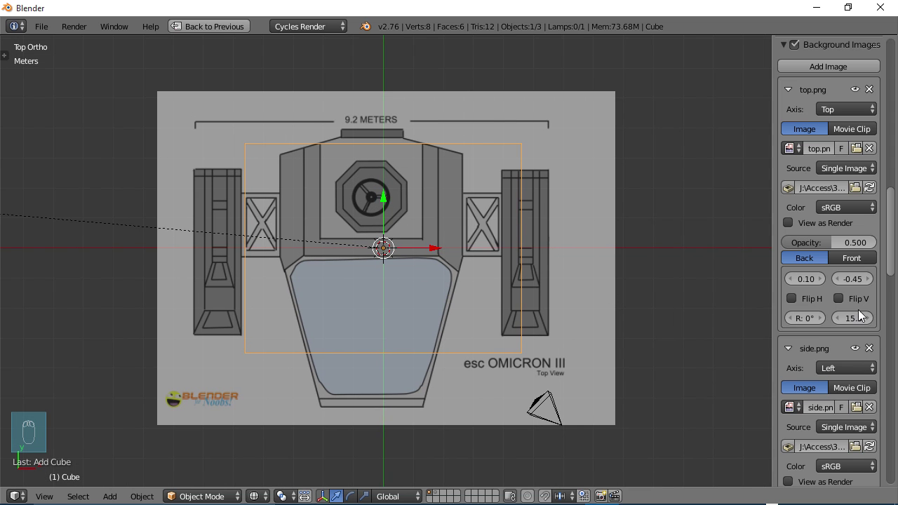
drag(868, 322, 823, 322)
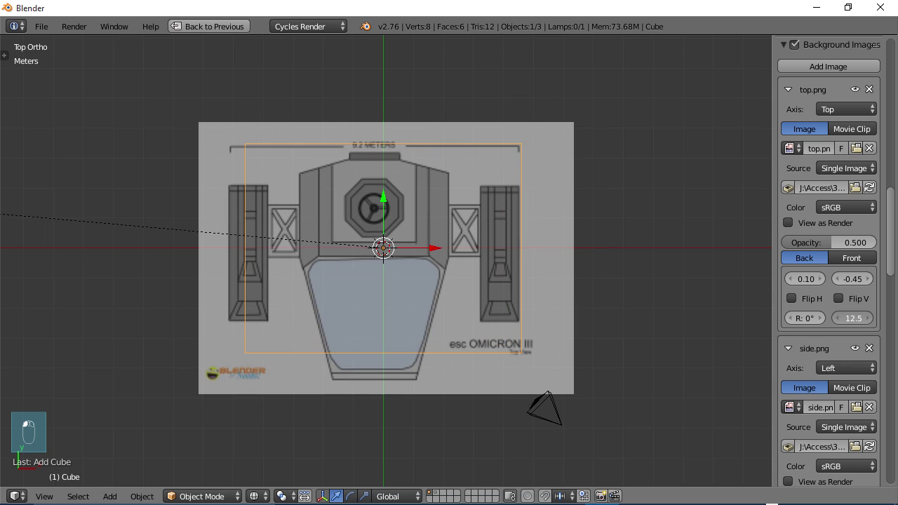
- Shift the top.png background image to an X offset of 0.40 and a Y offset of -0.55
click(838, 276)
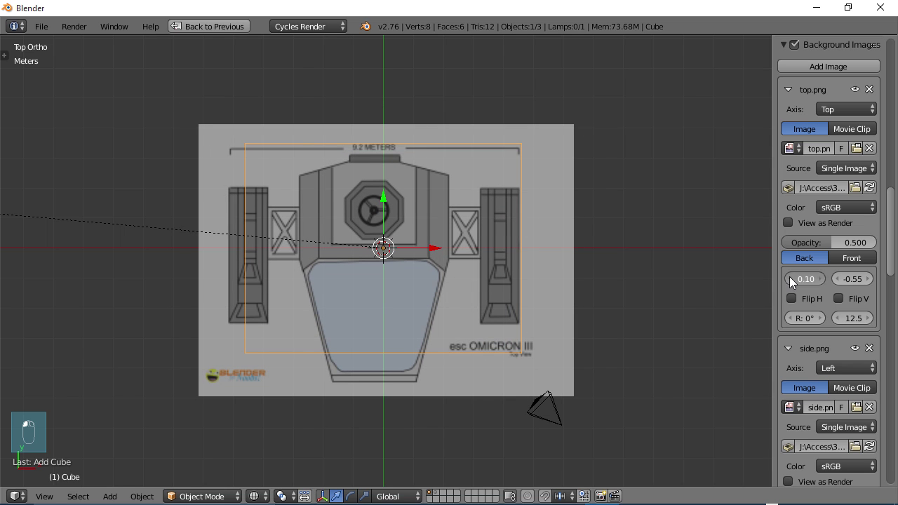
click(819, 278)
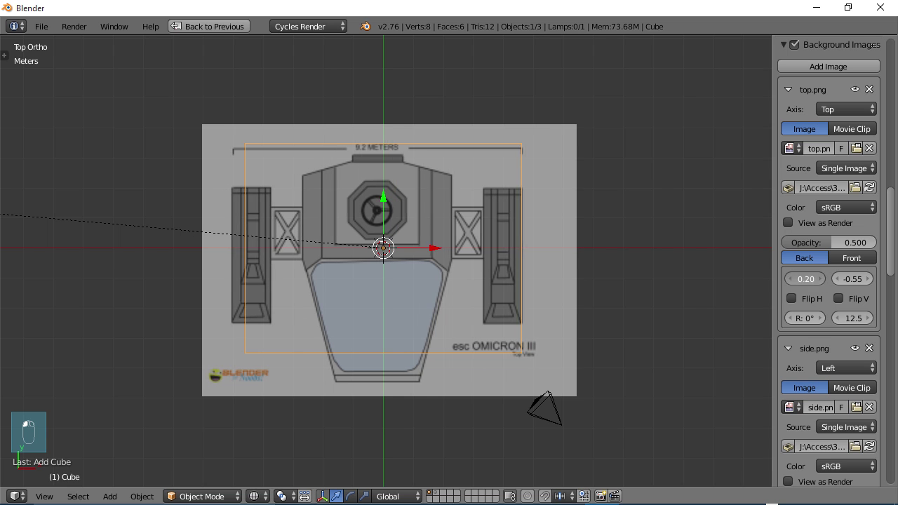
click(819, 278)
click(819, 278)
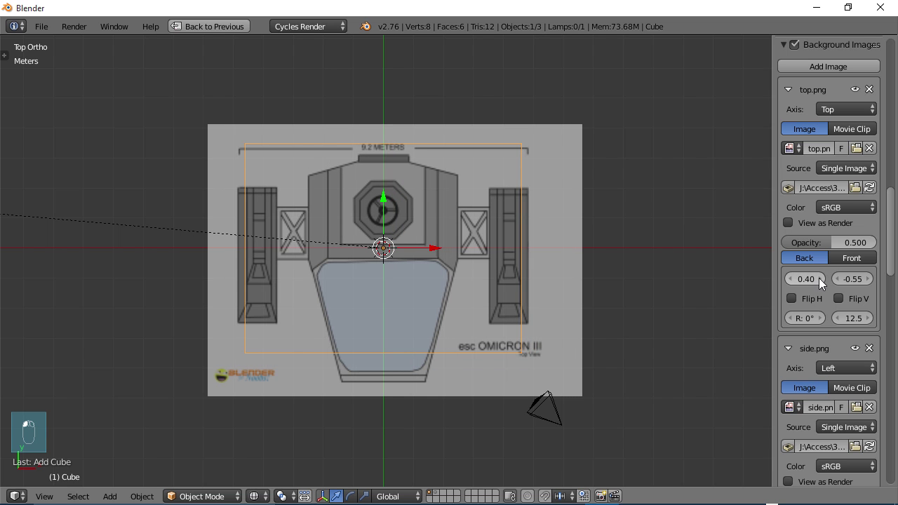
- Reduce the top.png background image's size to 11.9 so the 9.2-meter marker matches the cube's width
click(838, 318)
click(838, 318)
click(838, 318)
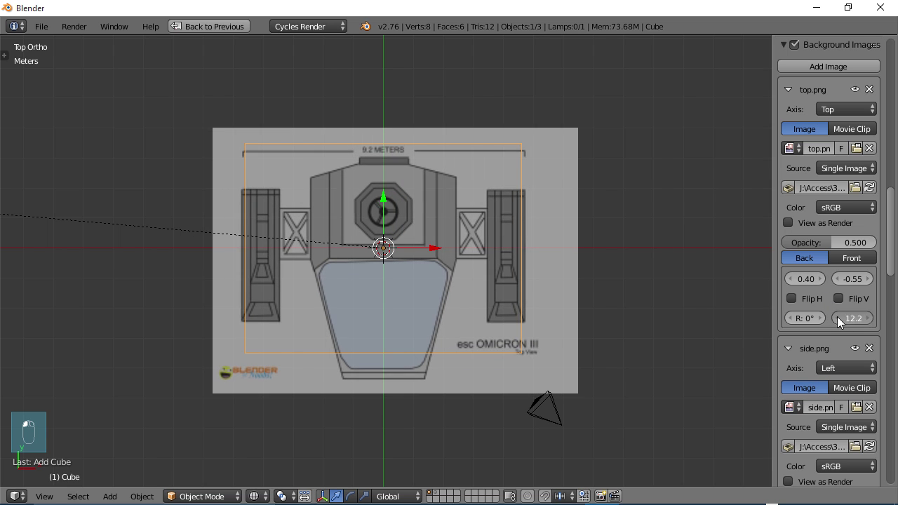
click(837, 318)
click(838, 318)
click(838, 318)
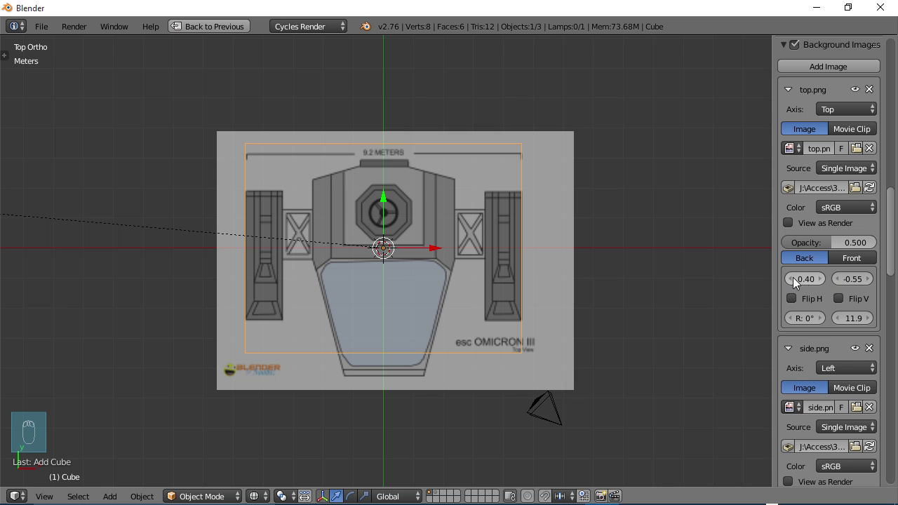
- Set the top.png background image's Y offset to 0.35 to align the ship lengthwise with the cube
click(836, 279)
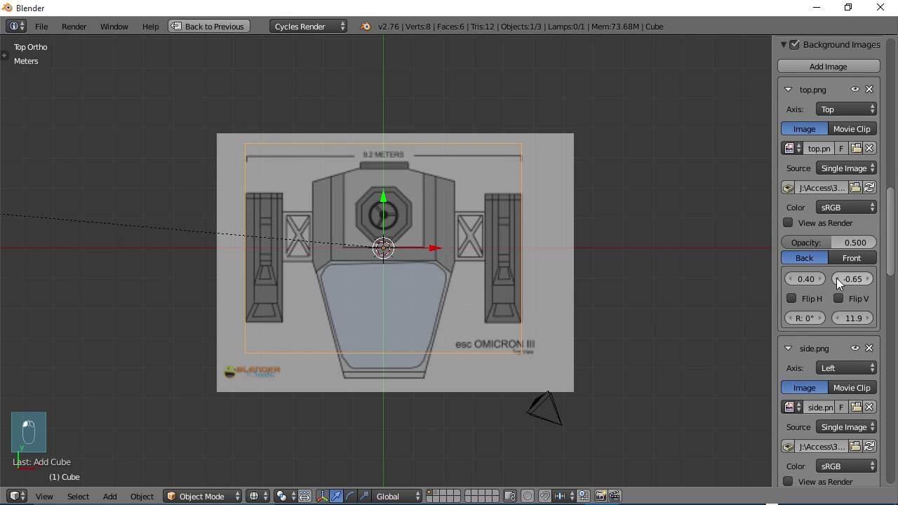
click(836, 279)
click(836, 278)
click(837, 279)
mouse_move(870, 280)
mouse_down()
mouse_move(897, 279)
mouse_move(860, 278)
mouse_move(873, 281)
mouse_up()
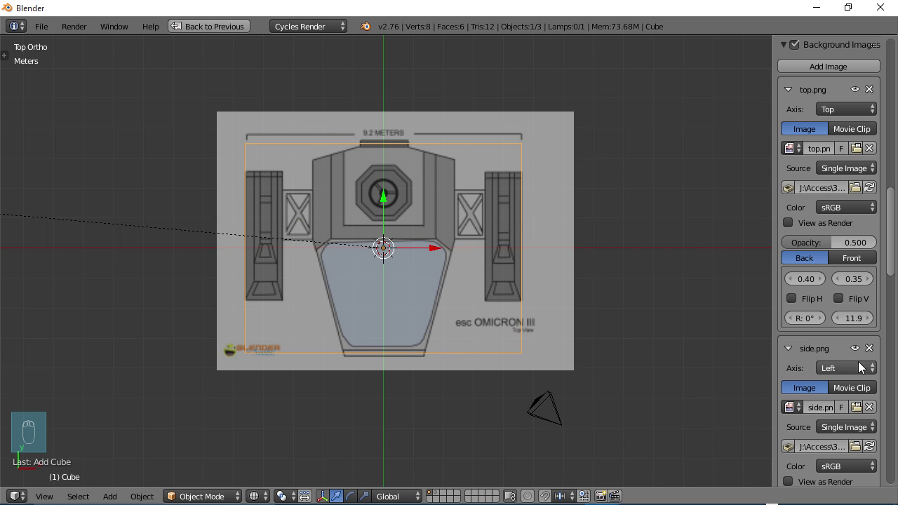
- Switch to the left orthographic view and enlarge the side.png background image to a size of about 12.3 m
drag(892, 271, 893, 305)
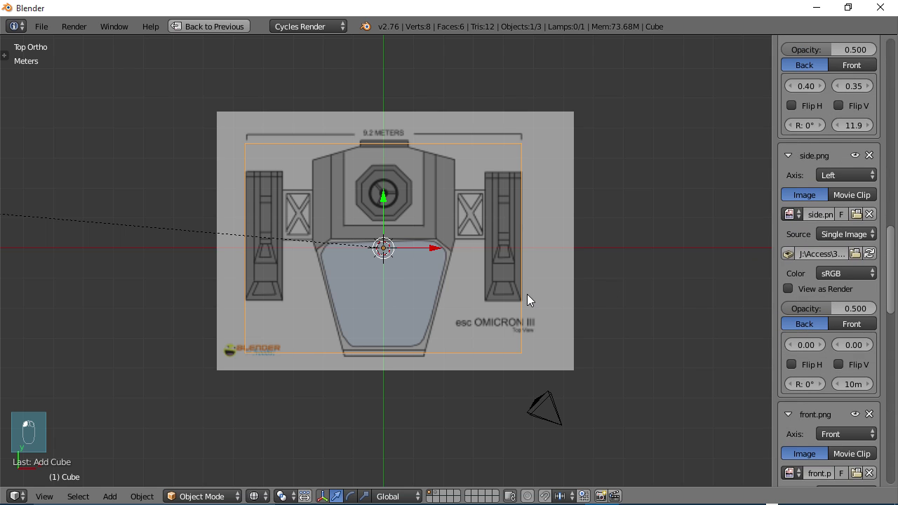
key(ctrl+KP_3)
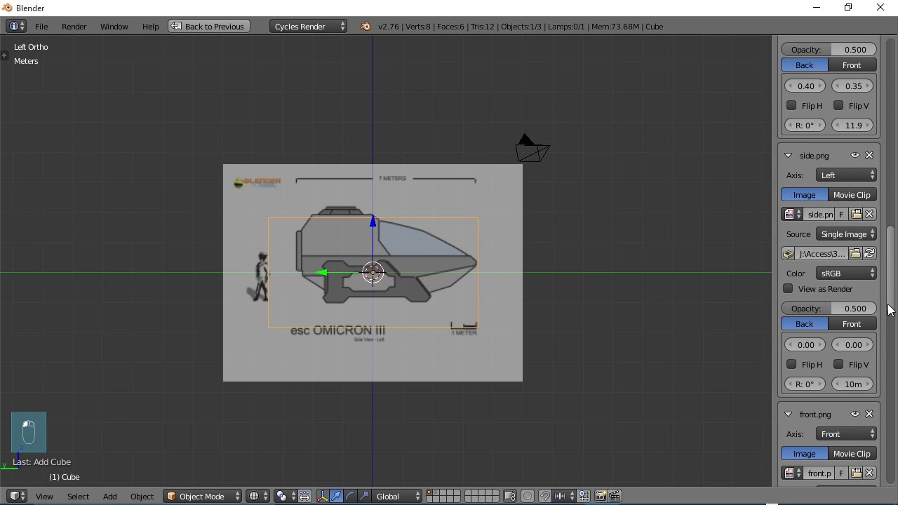
scroll(887, 309, down, 1)
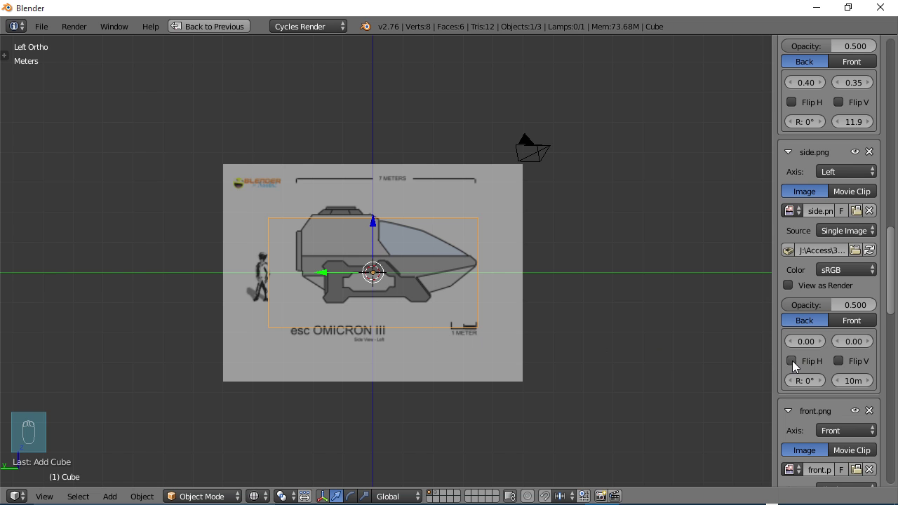
drag(853, 381, 876, 380)
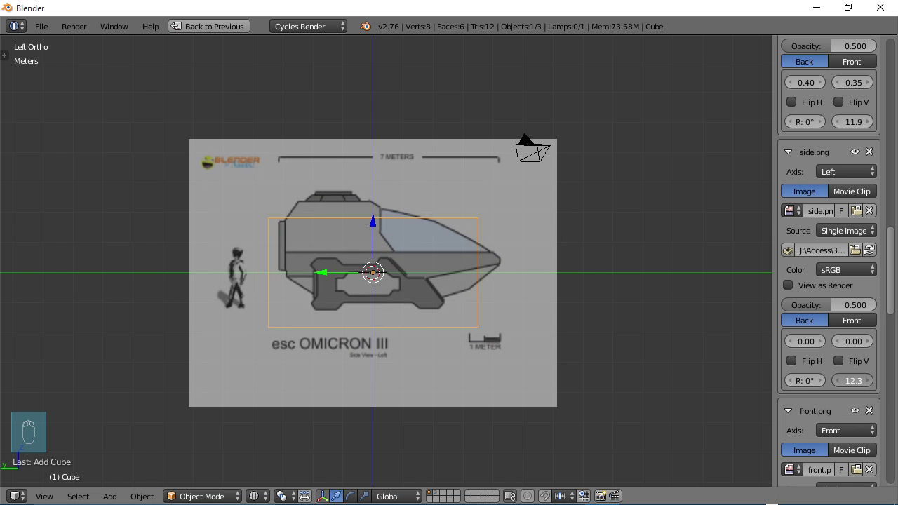
- Shift the side.png background image to an X offset of -0.50 to align the ship with the cube
click(790, 341)
click(790, 341)
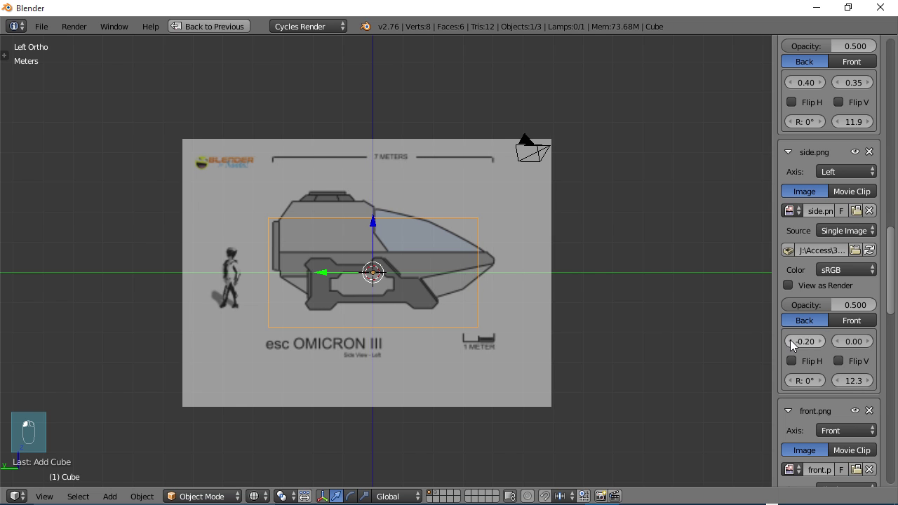
click(790, 341)
click(790, 341)
click(790, 341)
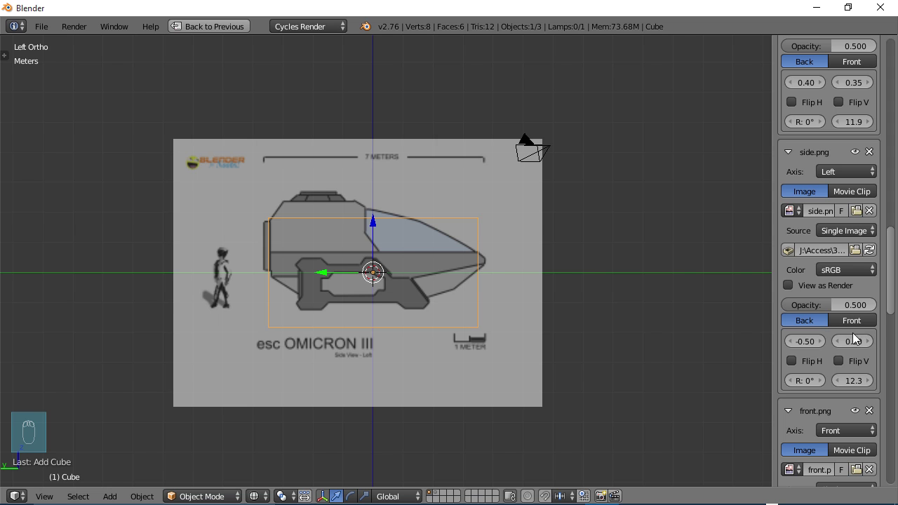
- Lower the side.png background image to a Y offset of -1.20 and reduce its size to 11.5 to match the cube's length
drag(842, 341, 846, 340)
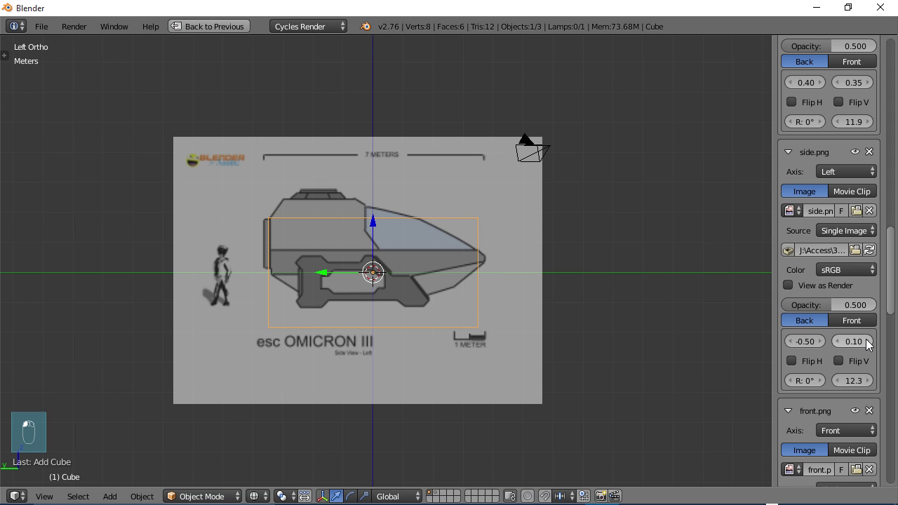
ctrl+scroll(838, 340, down, 9)
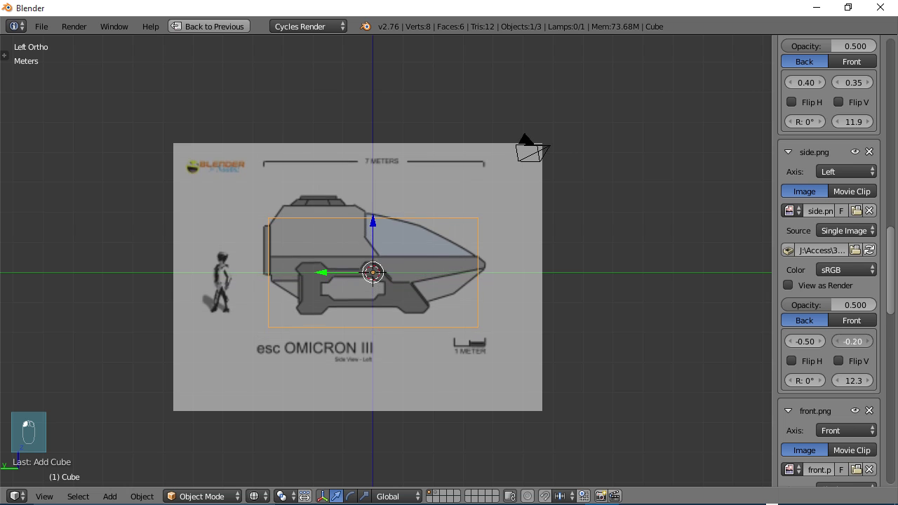
ctrl+scroll(836, 341, down, 4)
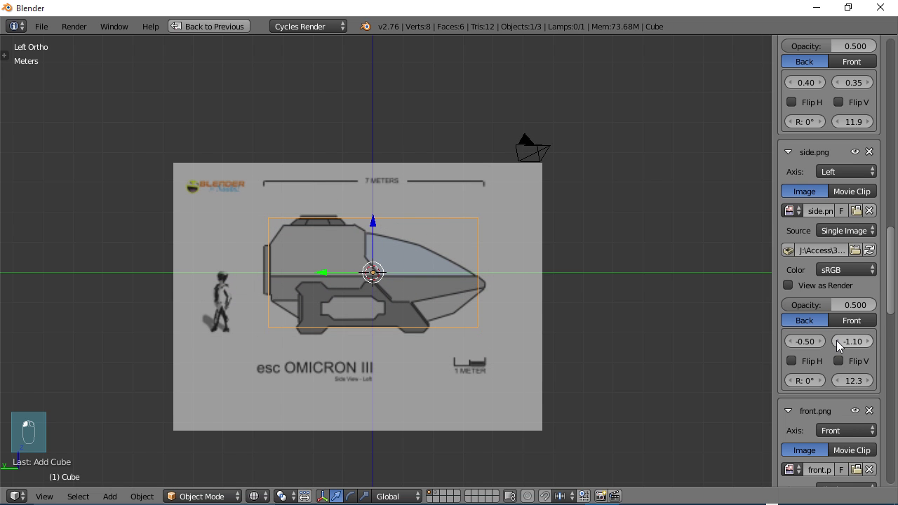
ctrl+scroll(836, 341, down, 1)
drag(854, 380, 832, 380)
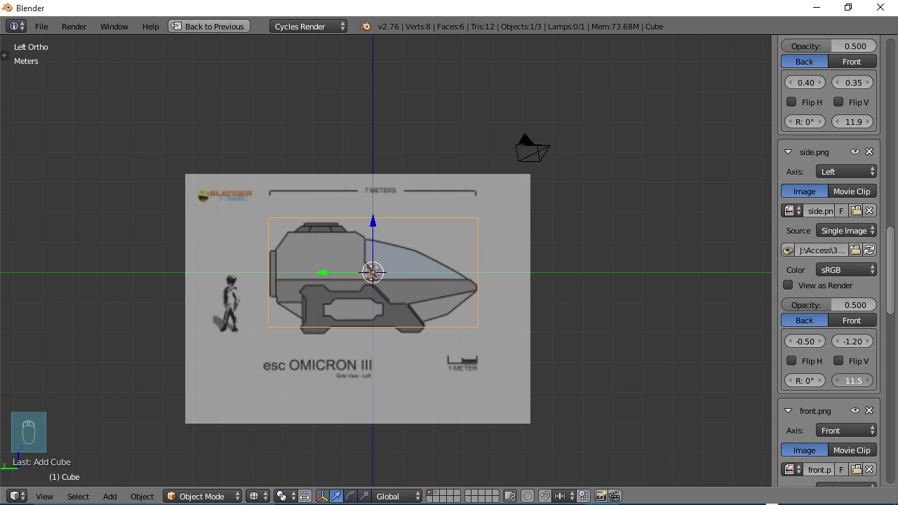
- Set the side.png background image's Y offset to -0.90 to align the ship vertically with the cube
click(842, 341)
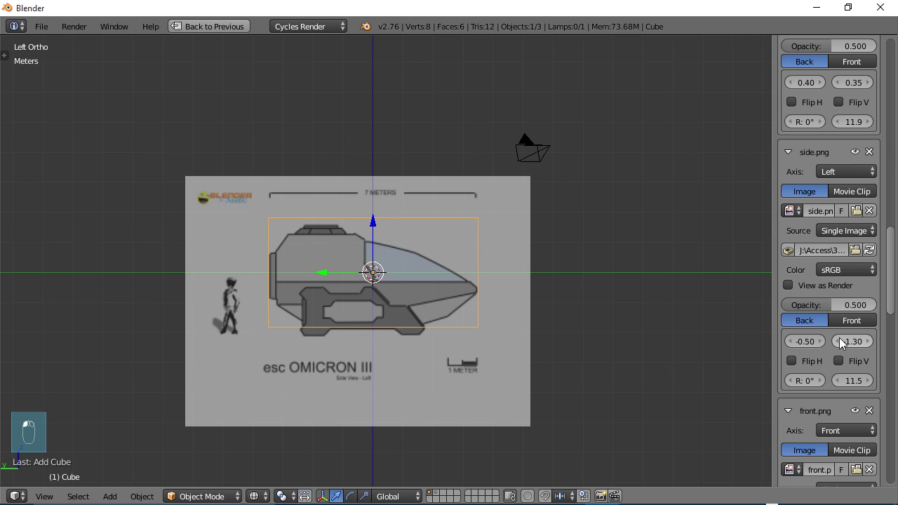
click(868, 342)
click(868, 341)
click(868, 341)
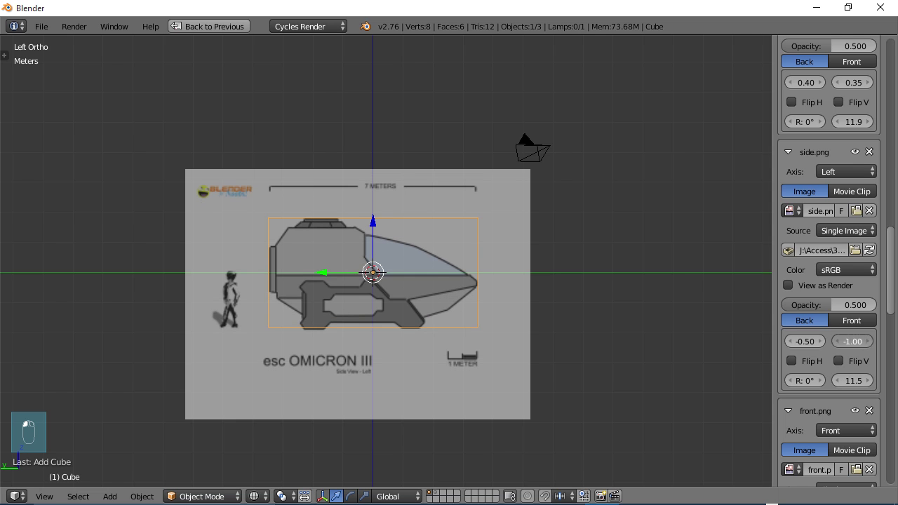
click(868, 341)
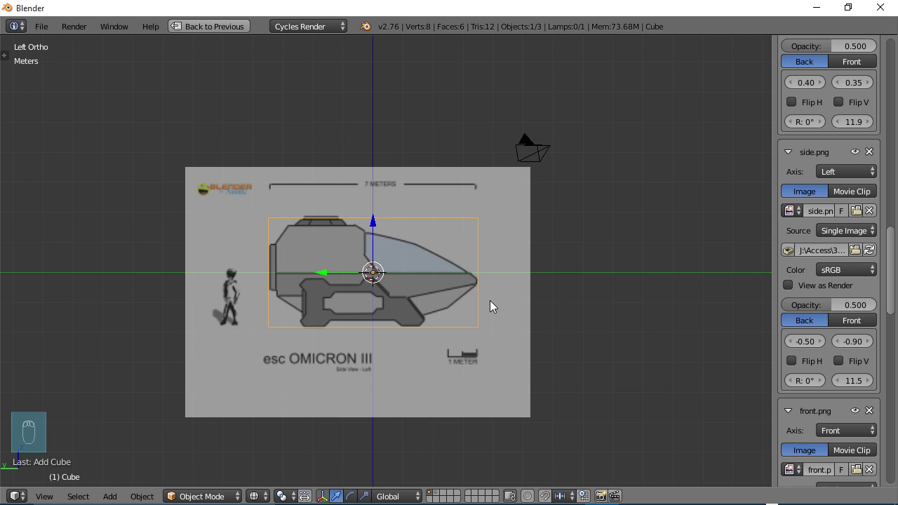
- Switch to the front orthographic view and enlarge the front.png background image to a size of 11.5
key(KP_1)
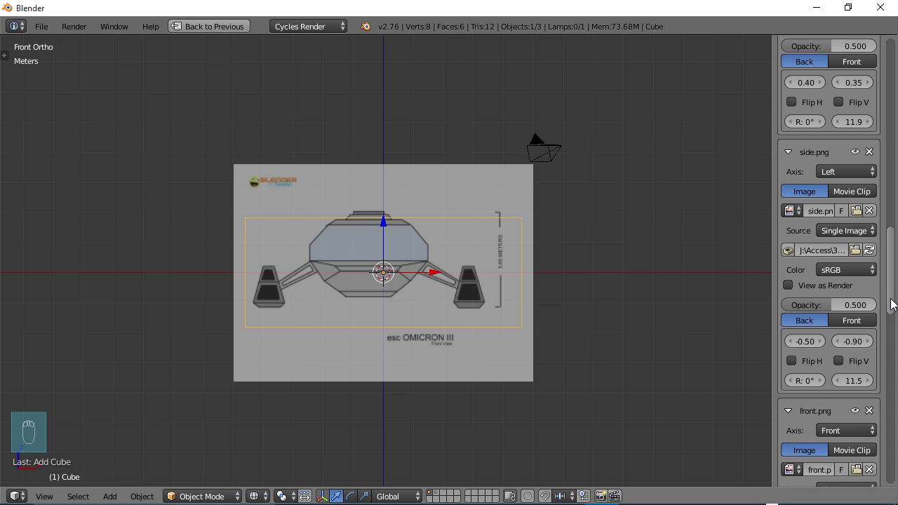
scroll(894, 329, down, 5)
scroll(895, 329, down, 4)
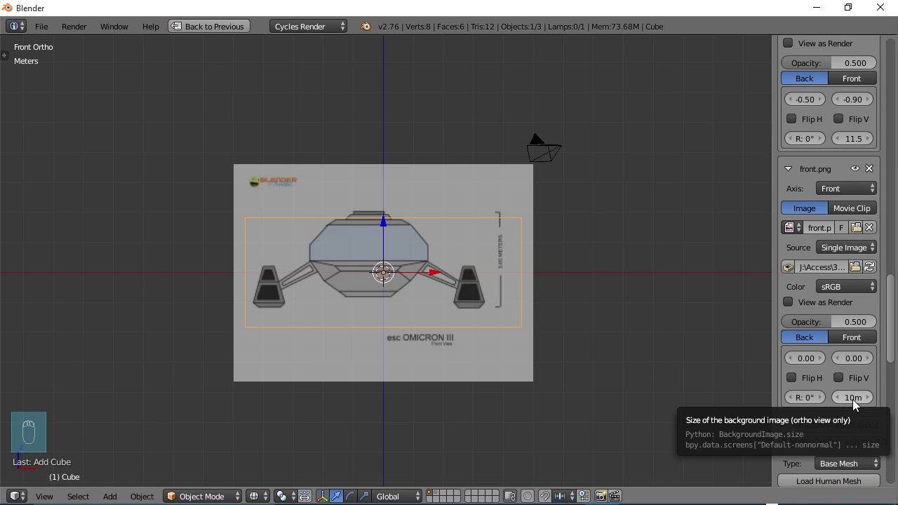
drag(854, 397, 873, 400)
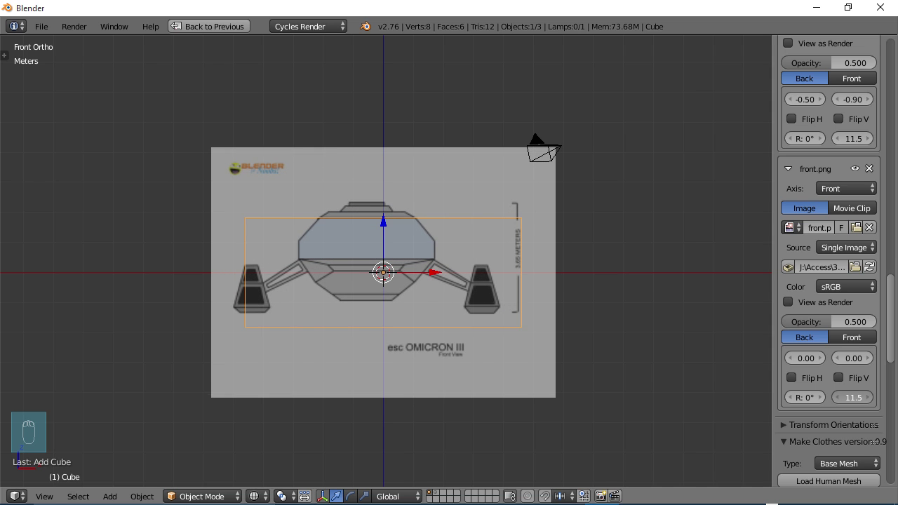
- Shift the front.png background image to an X offset of 0.60 and a Y offset of 0.20
click(871, 359)
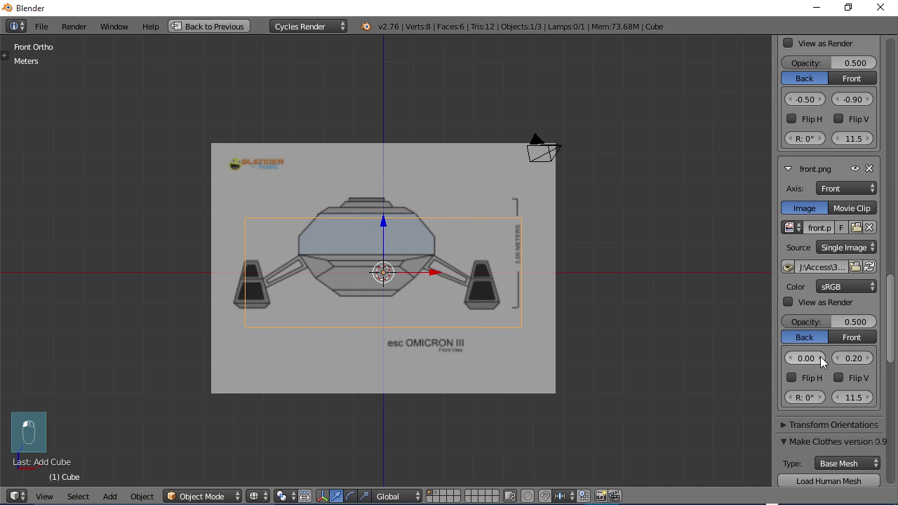
click(820, 357)
click(821, 358)
click(820, 358)
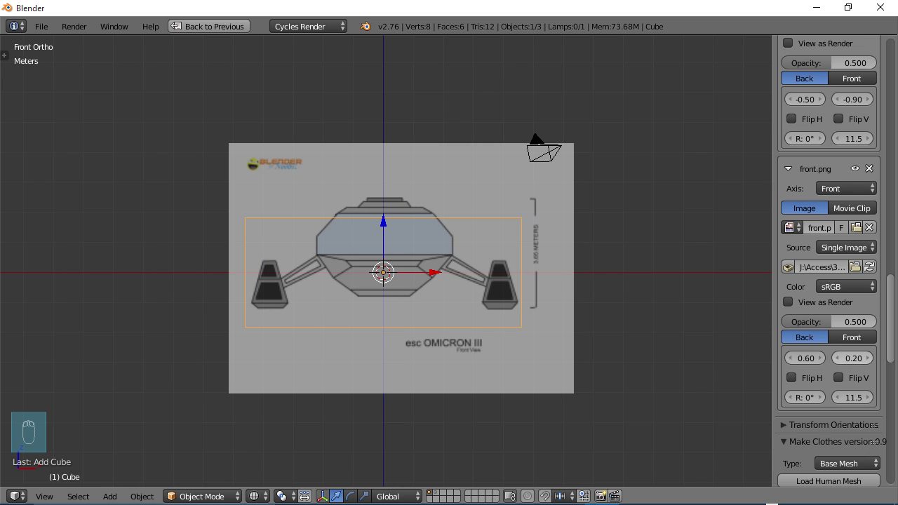
- Lower the front.png background image to a Y offset of -0.70 so the 3.65-meter marker lines up with the cube's height
click(837, 358)
click(837, 358)
click(837, 358)
click(837, 358)
click(837, 358)
click(837, 358)
click(837, 358)
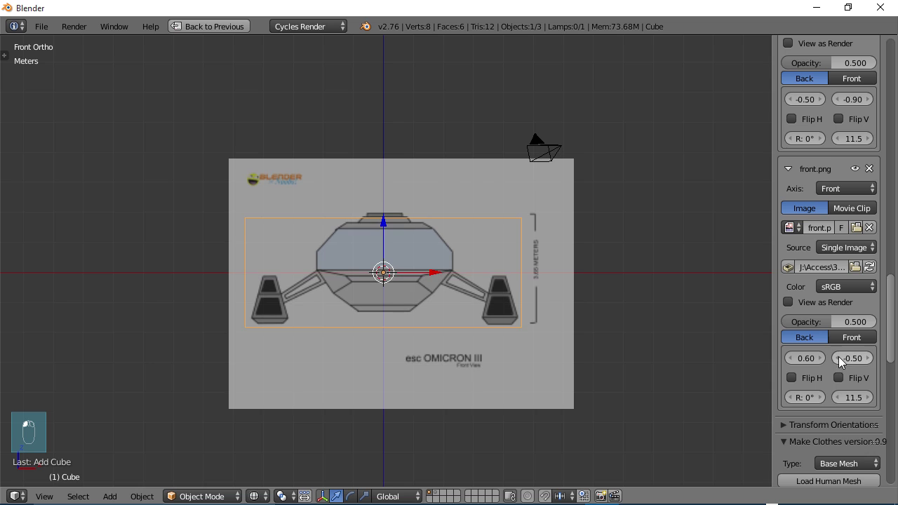
click(837, 358)
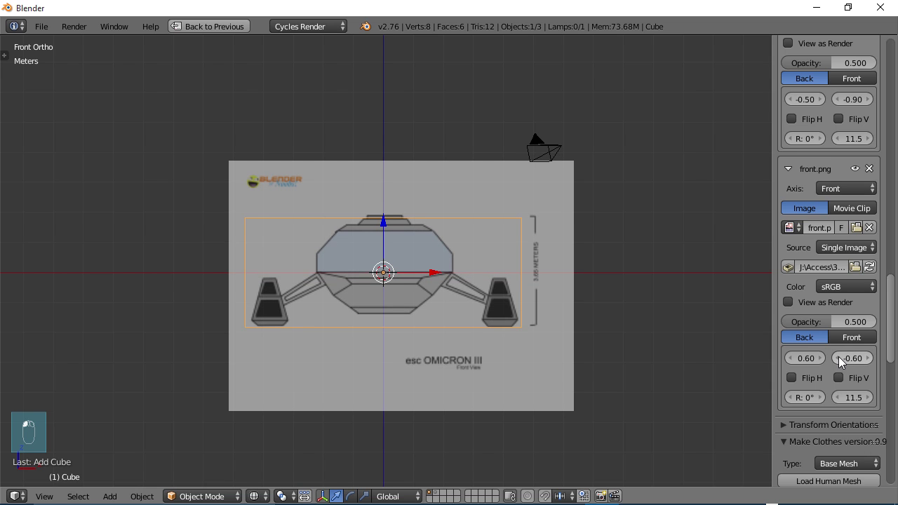
click(837, 358)
- Set the front.png background image's X offset to 0.55 to centre the ship on the cube
click(790, 358)
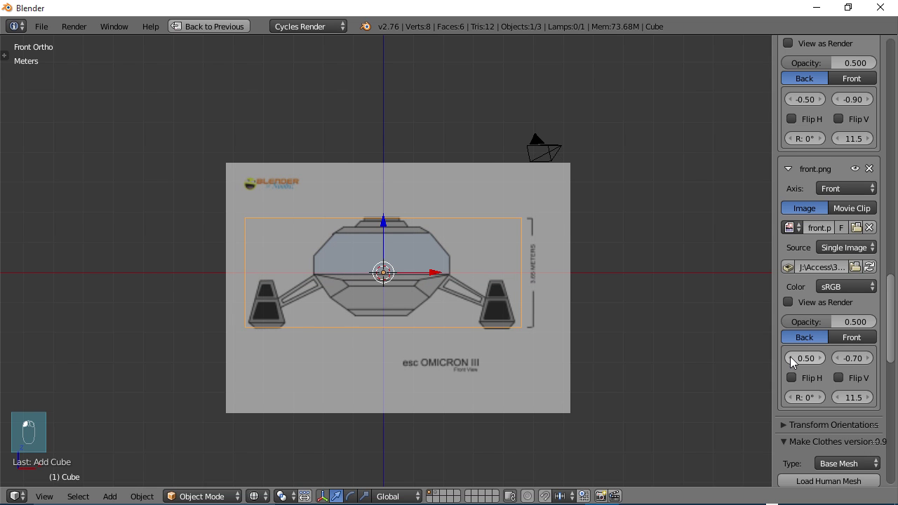
click(791, 356)
text(.55)
key(Return)
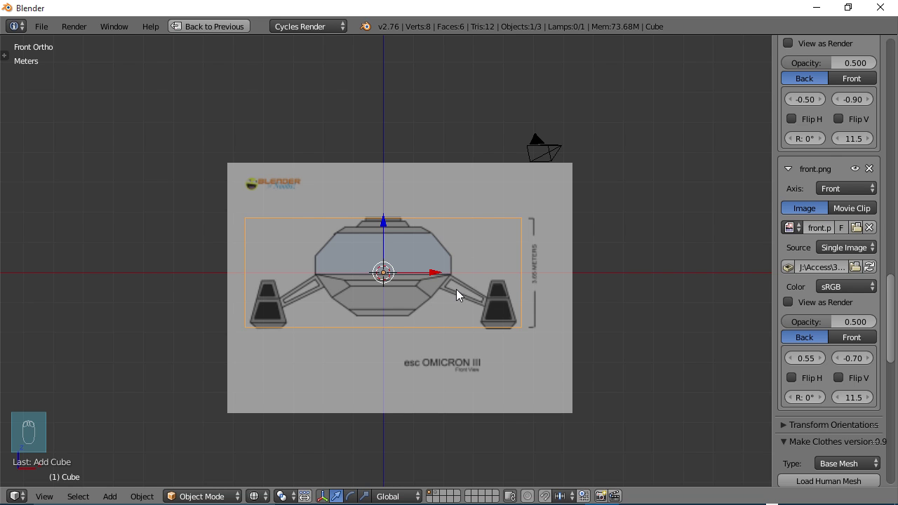
- Display the cube in solid shading, inspect it from an angle and return to the front orthographic view
key(z)
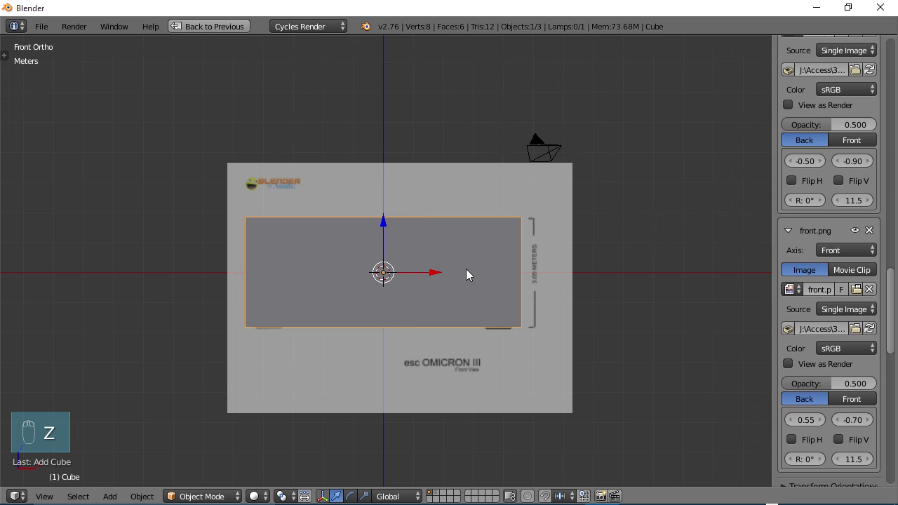
middle_drag(466, 269, 490, 250)
key(KP_1)
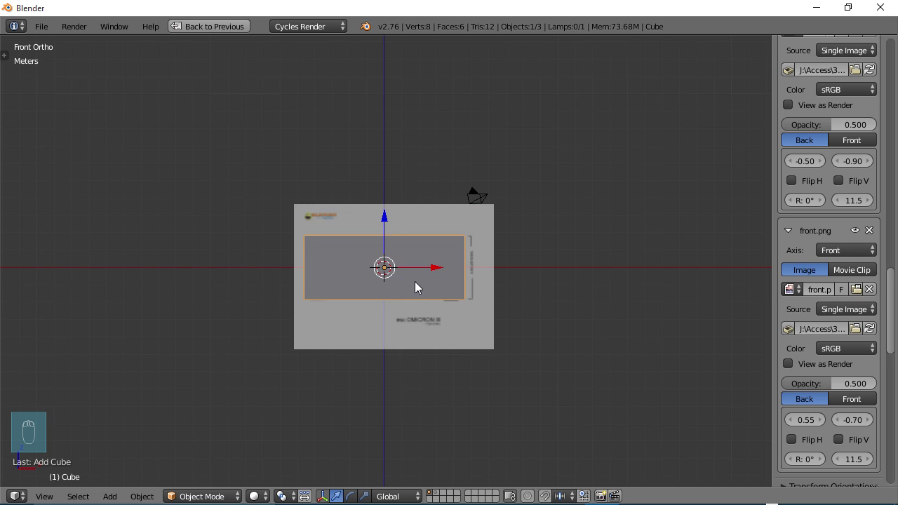
- Hide the 3D view's background image settings and restore the multi-view screen layout from the maximized view
key(n)
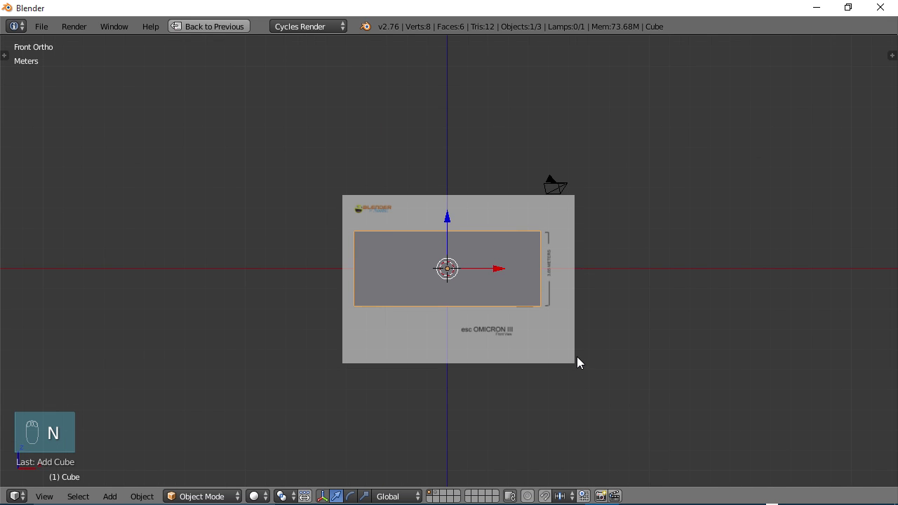
key(ctrl+Up)
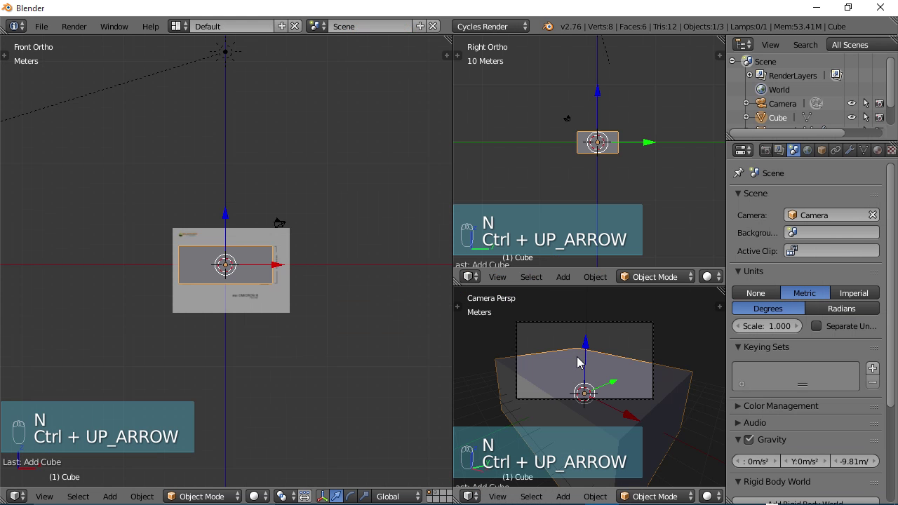
scroll(252, 309, up, 2)
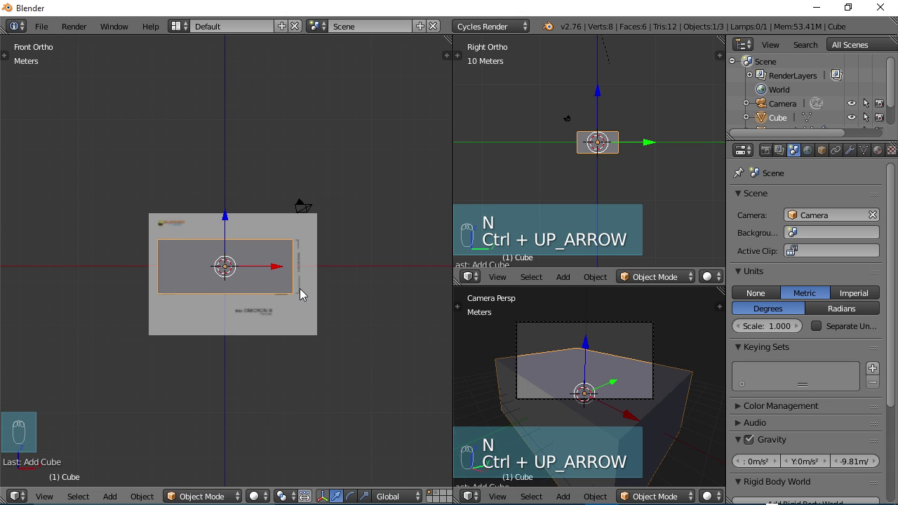